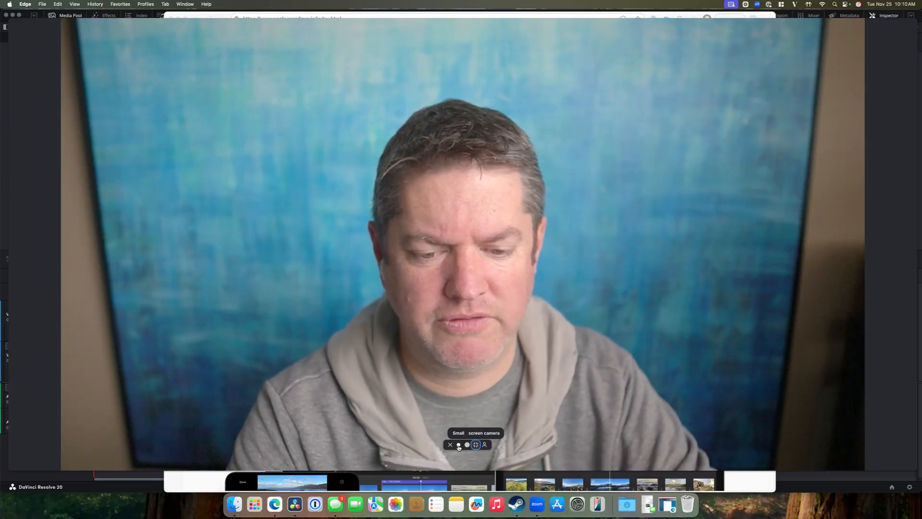
Step: Review the Final Cut Pro, DaVinci Resolve 20 and Adobe Premiere Pro product pages, finishing on the DaVinci Resolve 20 page
left_click(460, 446)
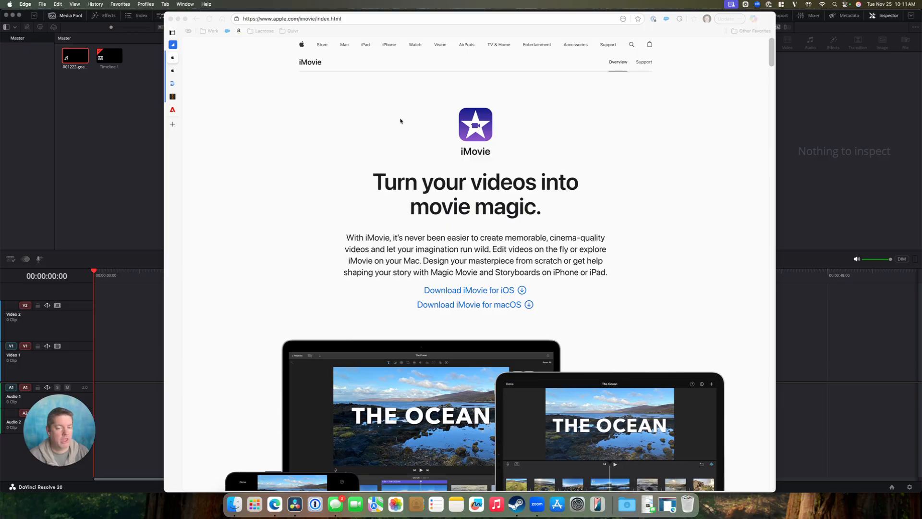
left_click(172, 71)
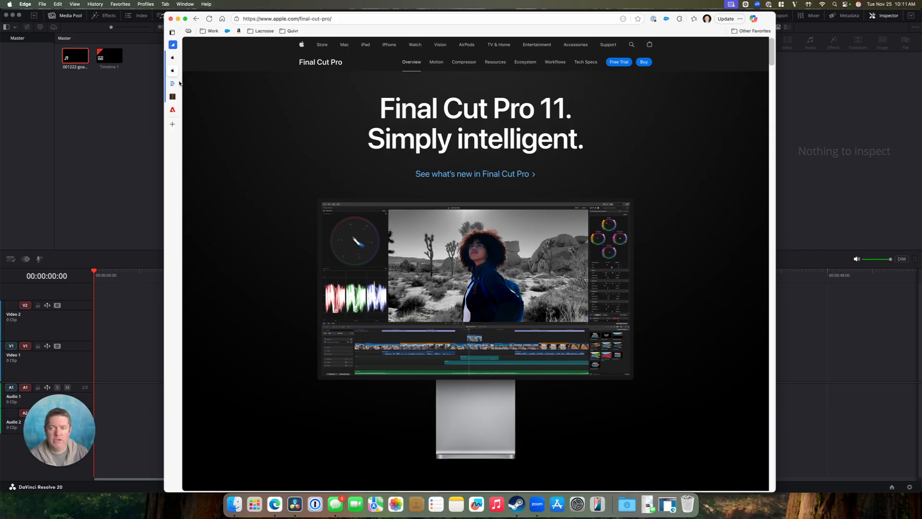
left_click(178, 85)
left_click(172, 98)
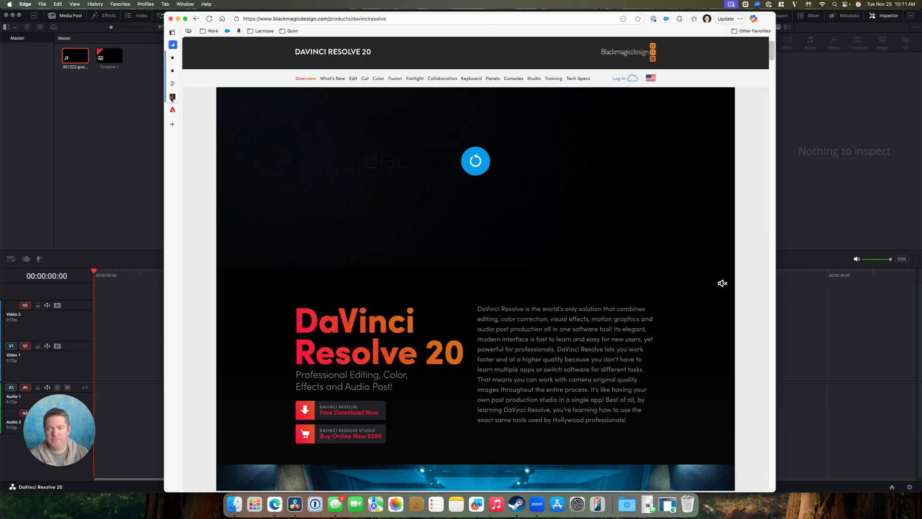
left_click(173, 109)
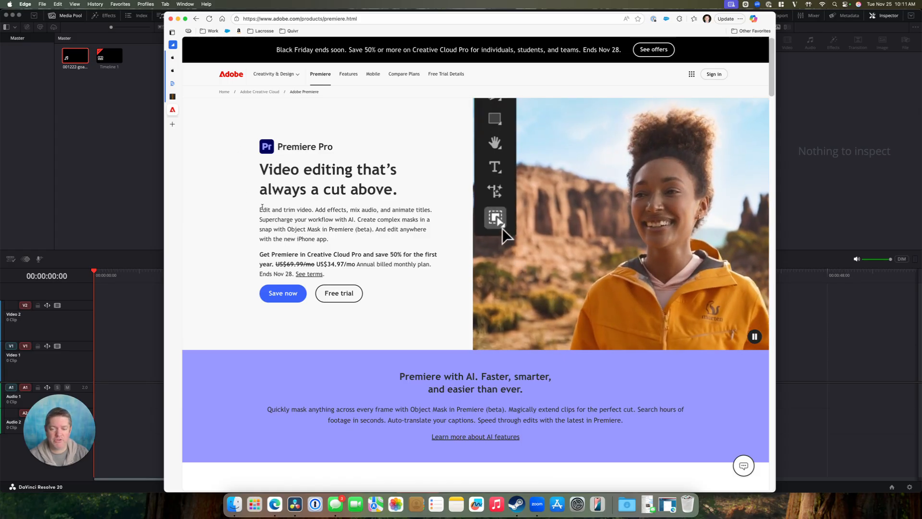
left_click(172, 96)
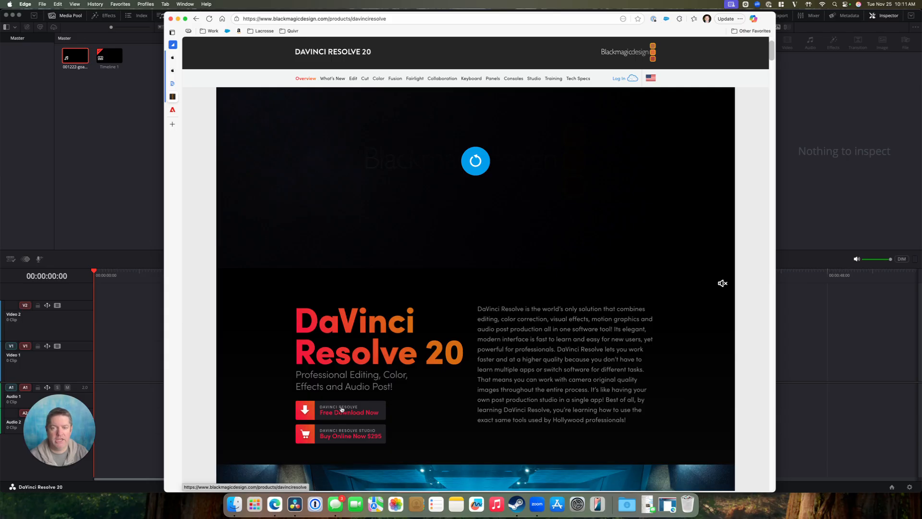
Step: Switch to DaVinci Resolve and place the 001222-goal.mp4 clip at the start of the Video 1 track
left_click(178, 19)
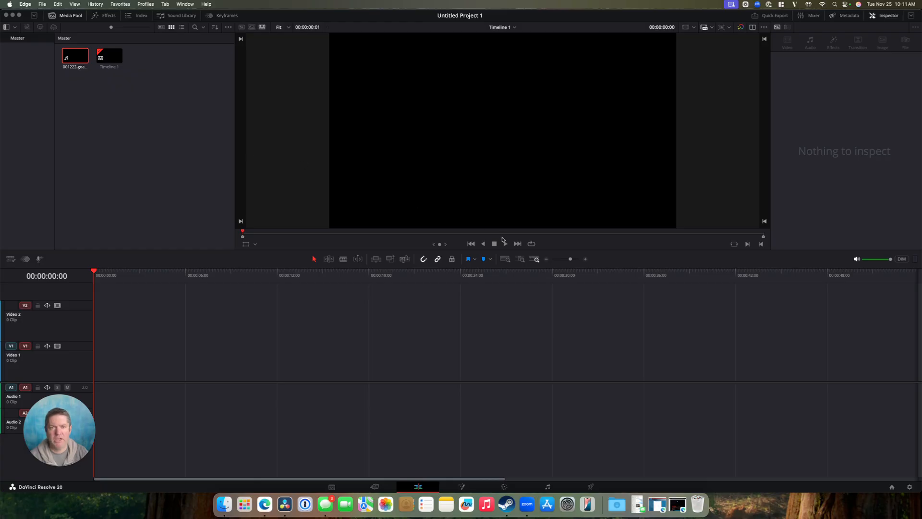
left_click(345, 212)
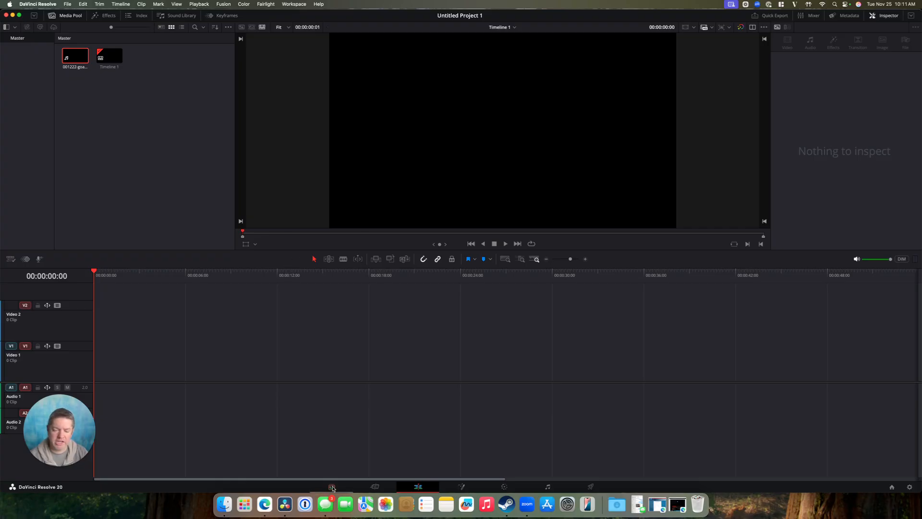
left_click(331, 487)
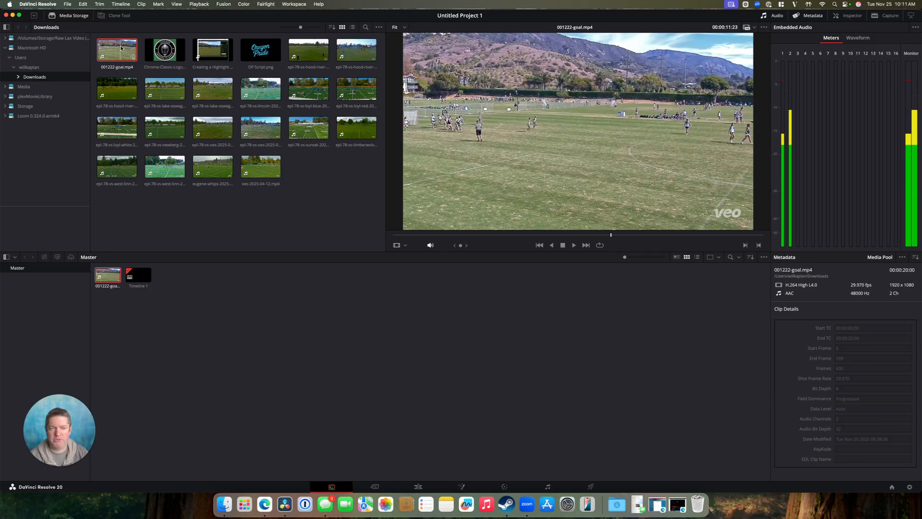
mouse_move(119, 48)
left_mouse_down()
mouse_move(139, 257)
mouse_move(105, 57)
mouse_move(117, 51)
left_mouse_up()
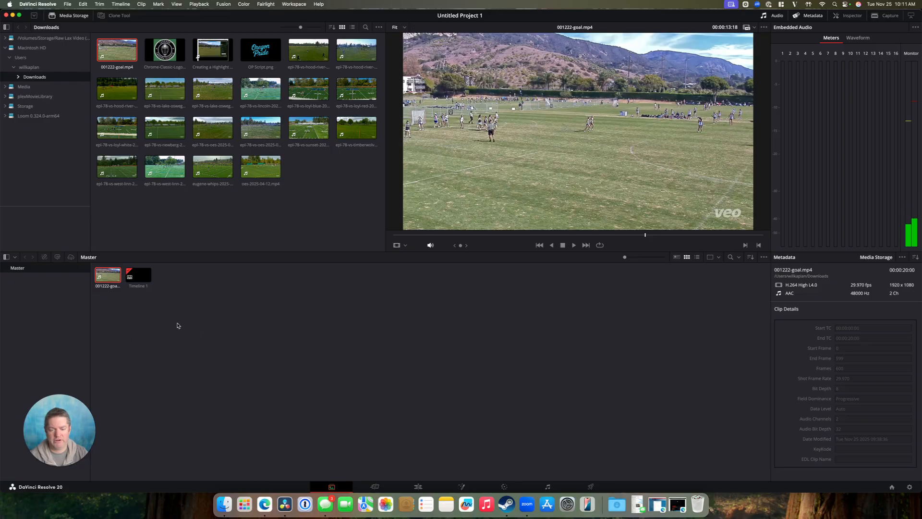
left_click(417, 488)
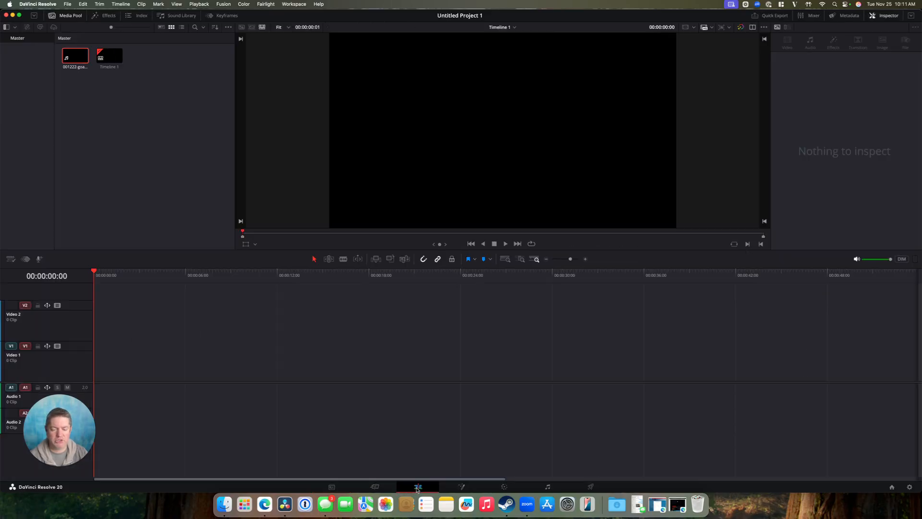
left_click_drag(87, 72, 94, 350)
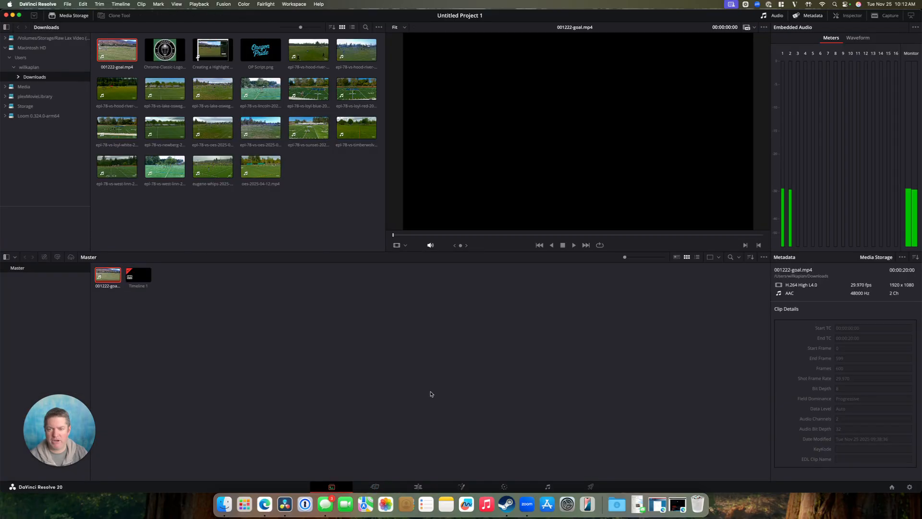
Step: Import epl-78-vs-hood-river-2025-05-03.mp4 from Downloads into the media pool and place it on Video 1 after the goal clip, leaving a gap
left_click(334, 487)
left_click_drag(308, 50, 226, 302)
left_click(418, 487)
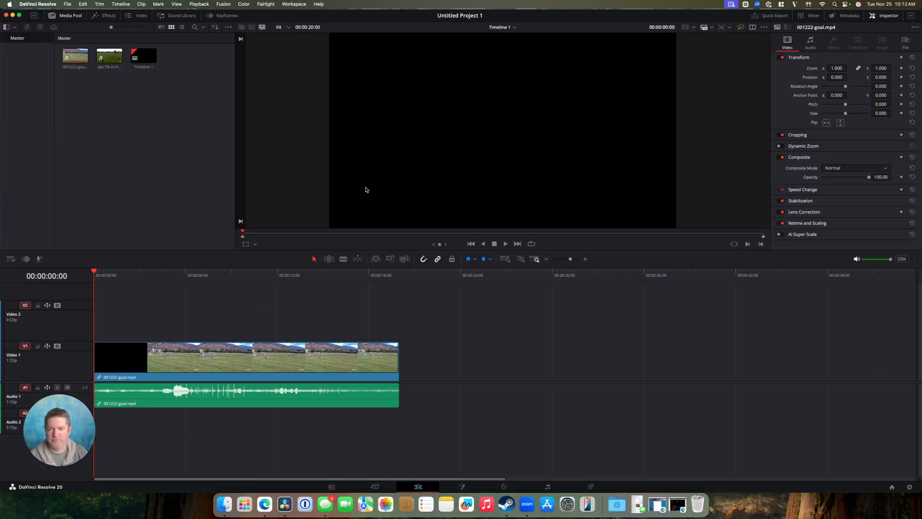
left_click_drag(109, 57, 426, 368)
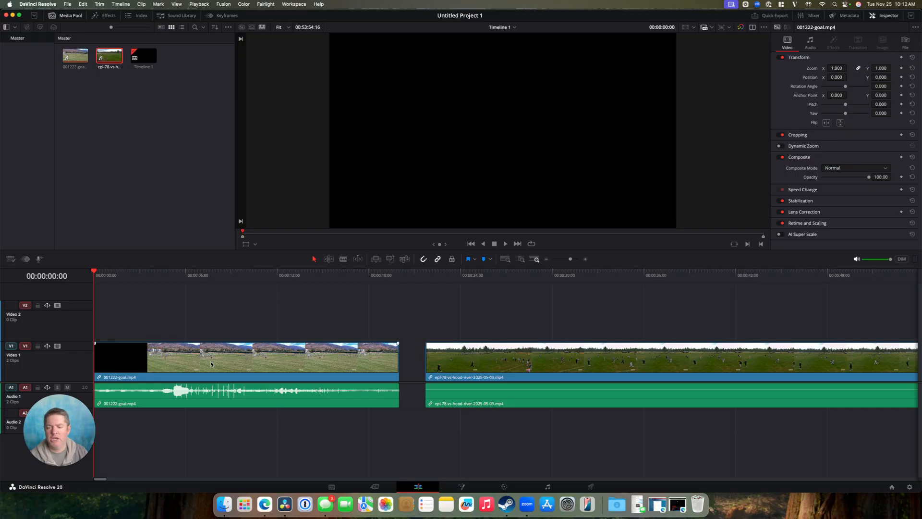
Step: Go to 00:00:01:05 and set the zoom of the 001222-goal.mp4 clip to 1.700
left_click_drag(131, 276, 112, 276)
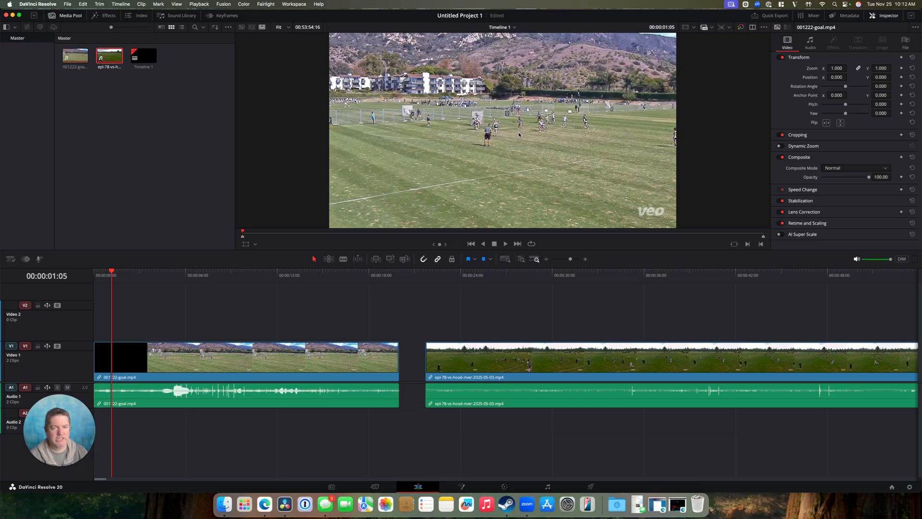
left_click(290, 356)
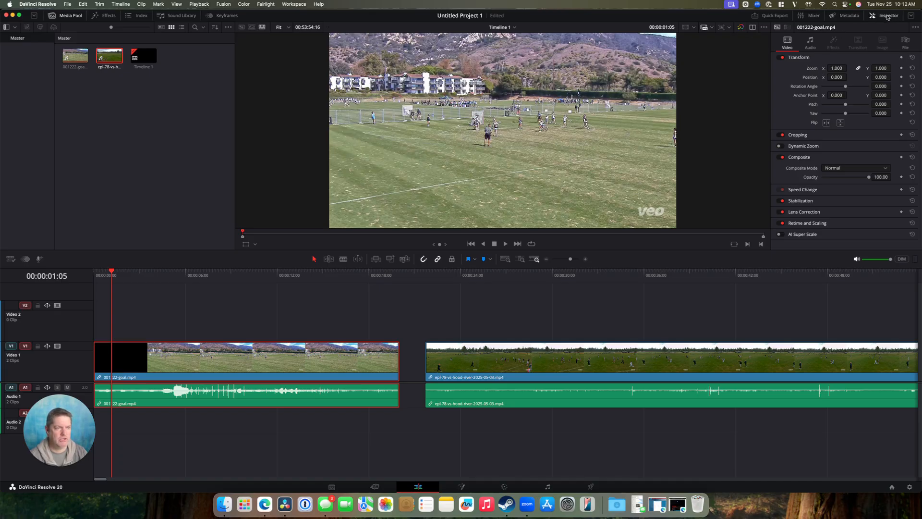
left_click(888, 18)
left_click(888, 17)
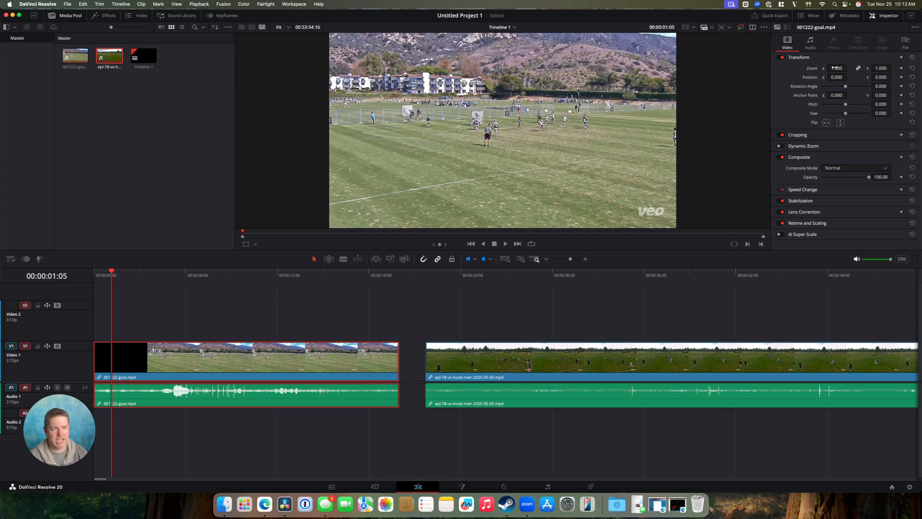
left_click(836, 68)
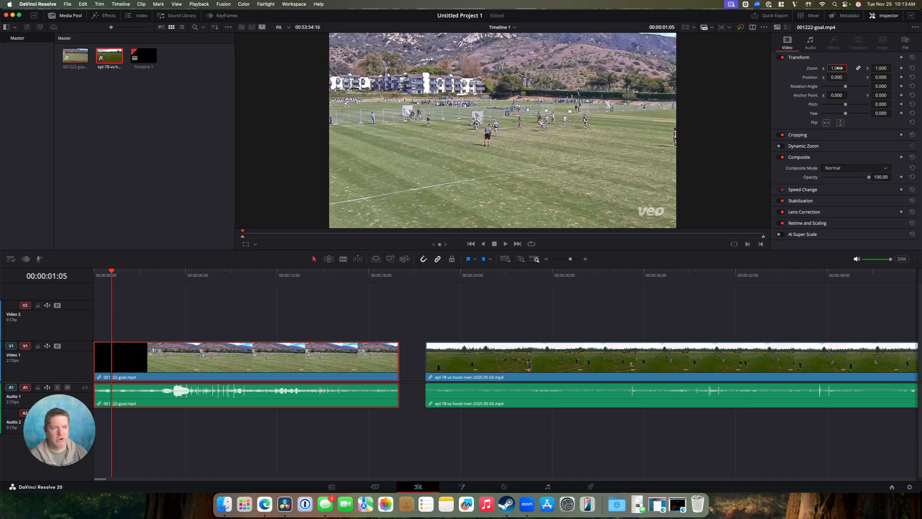
type("1.7")
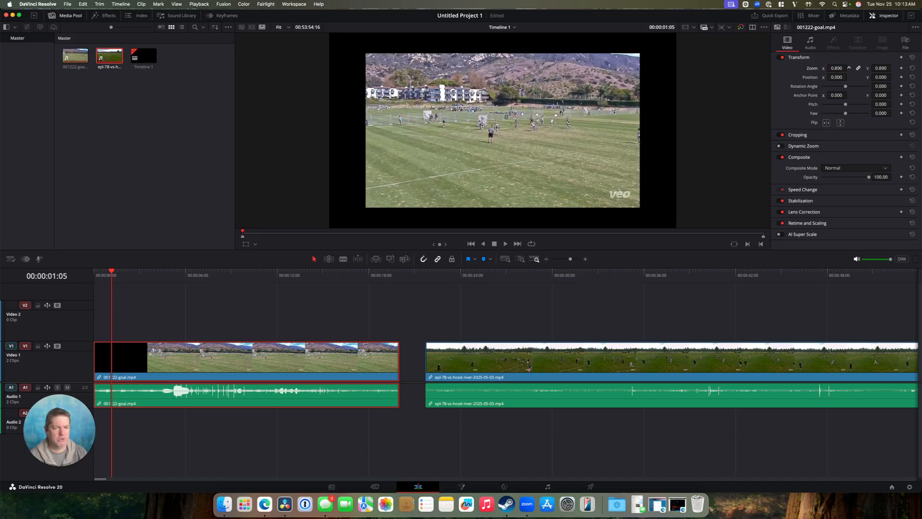
key("Return")
left_click_drag(837, 68, 824, 69)
double_click(837, 68)
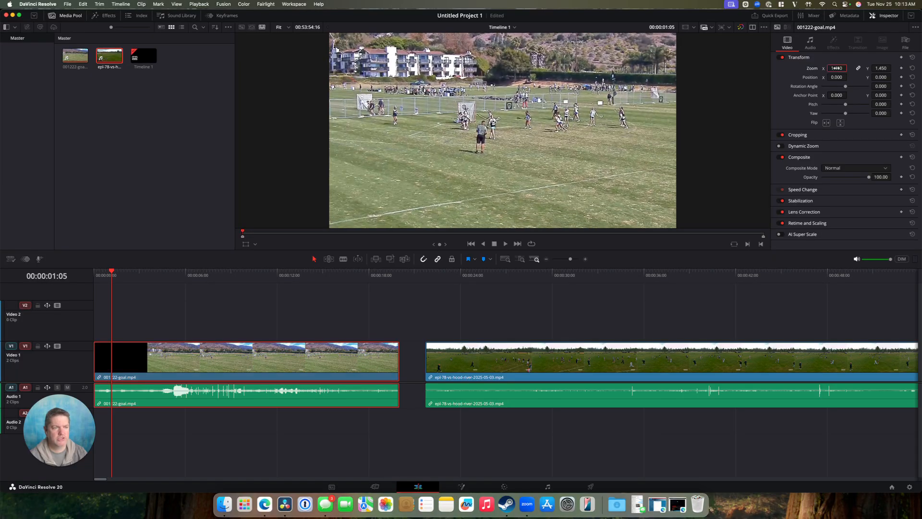
type("1.")
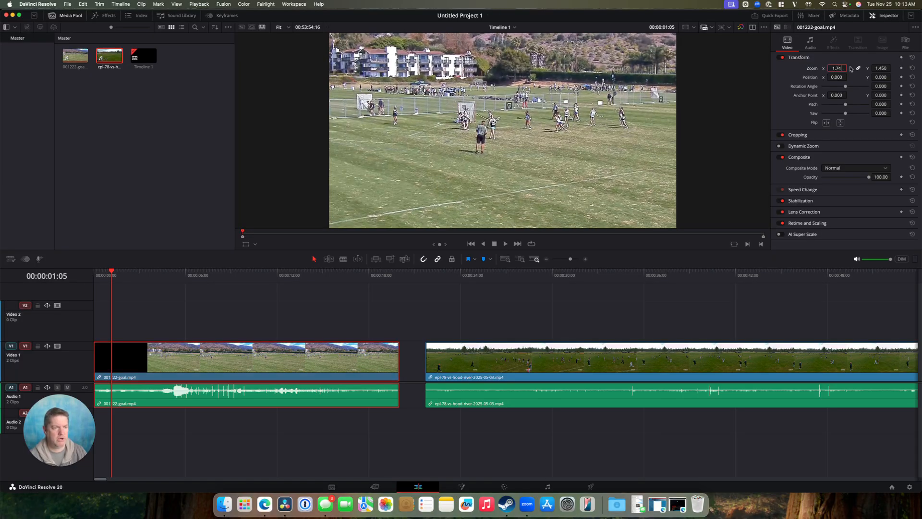
type("7")
key("Return")
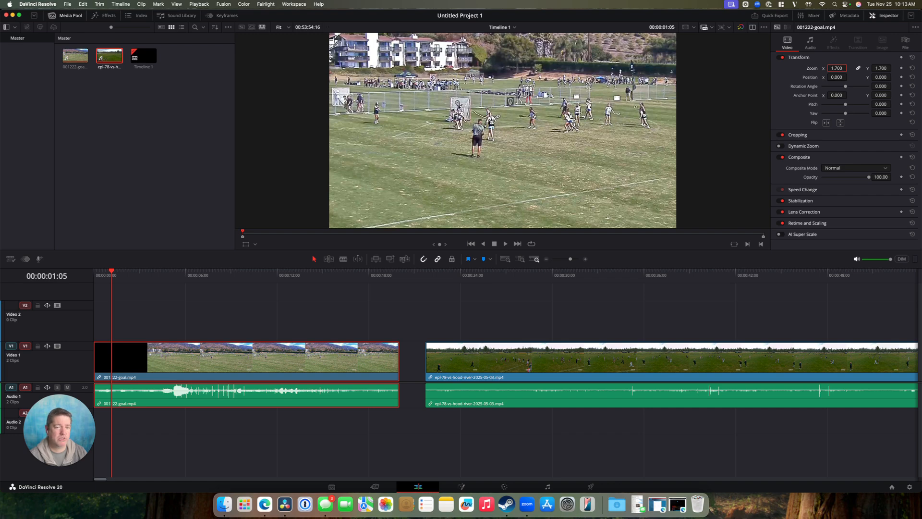
Step: Set the goal clip's vertical position (Y) to -170 and play back the reframed footage
left_click_drag(882, 77, 839, 77)
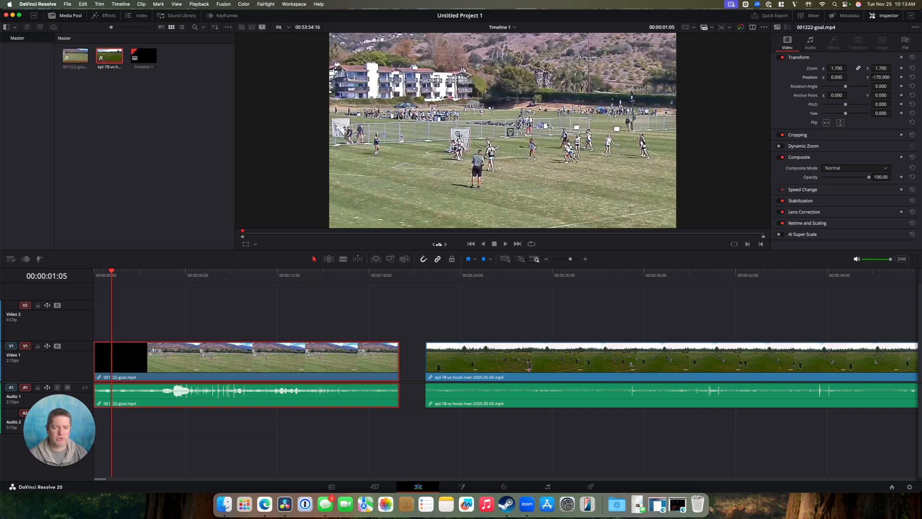
left_click(506, 244)
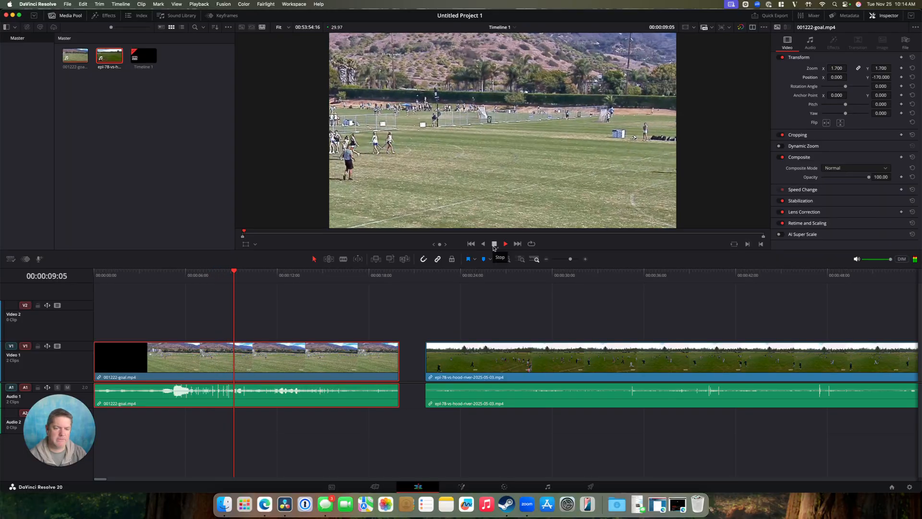
left_click(494, 244)
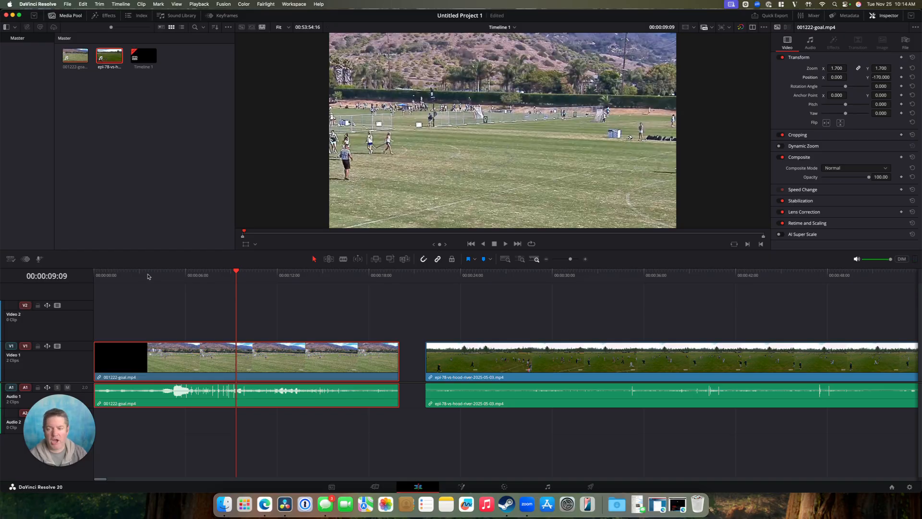
Step: Keyframe the goal clip's position at 00:00:04:00, with X at 155 at 00:00:05:08 and X at 398 at 00:00:07:10
left_click_drag(141, 275, 131, 274)
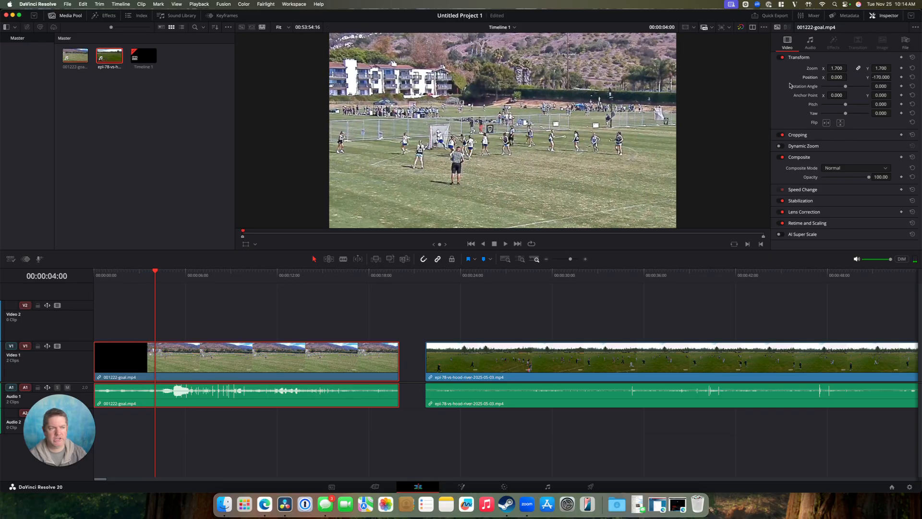
left_click(901, 77)
left_click_drag(440, 244, 439, 244)
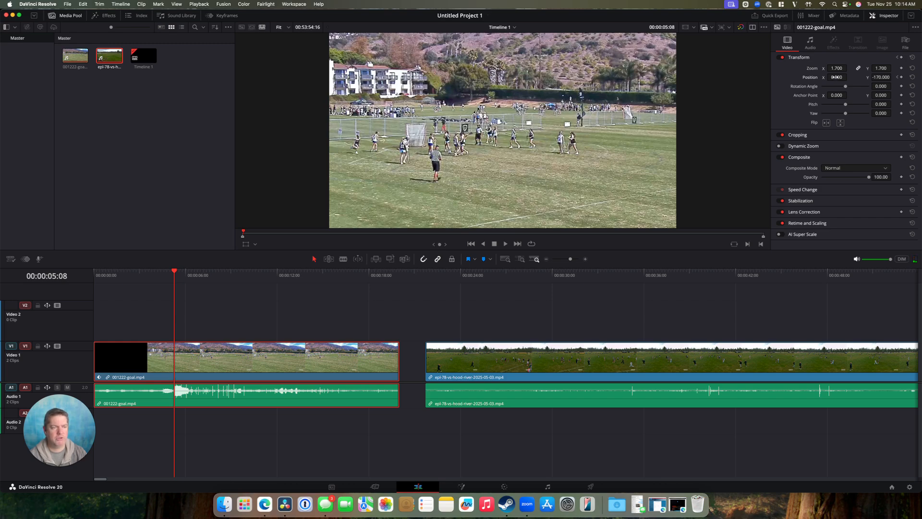
left_click_drag(837, 77, 849, 77)
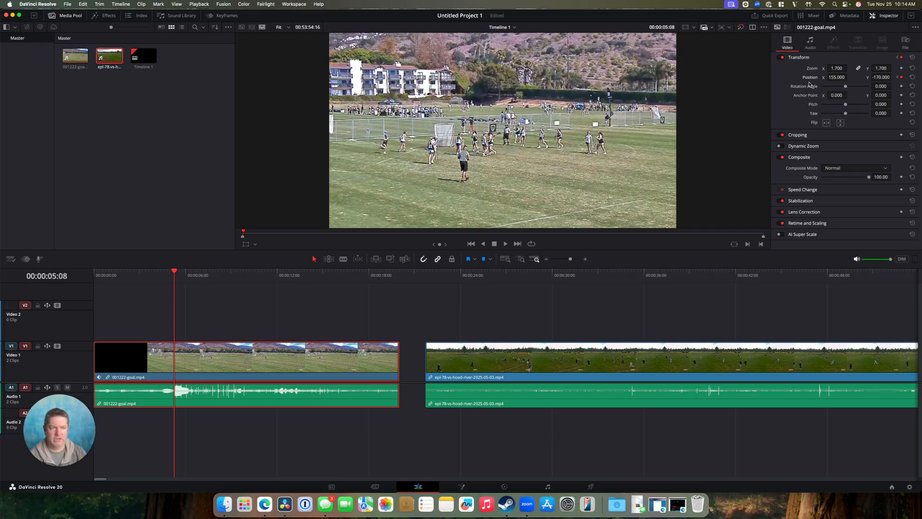
left_click_drag(438, 244, 443, 244)
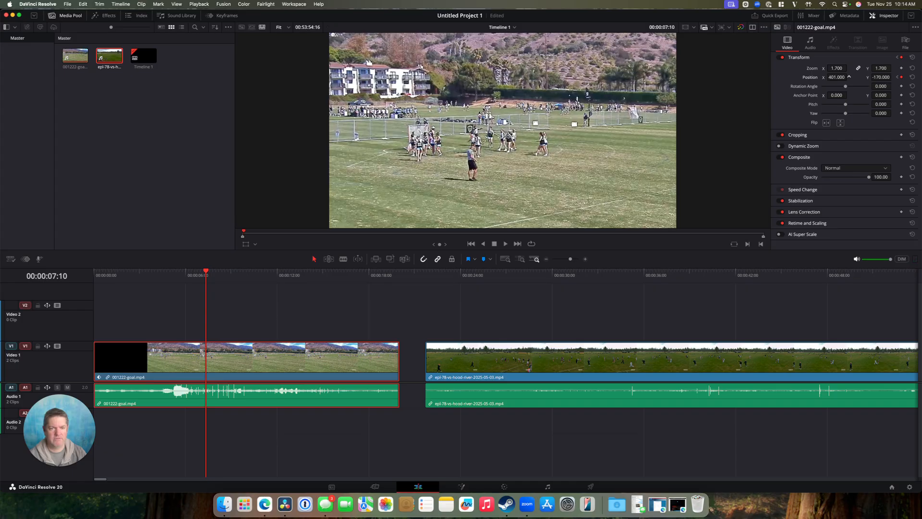
Step: Play the goal clip from near its start and set a position keyframe with X at 648 at 00:00:13:16
left_click(118, 275)
key("space")
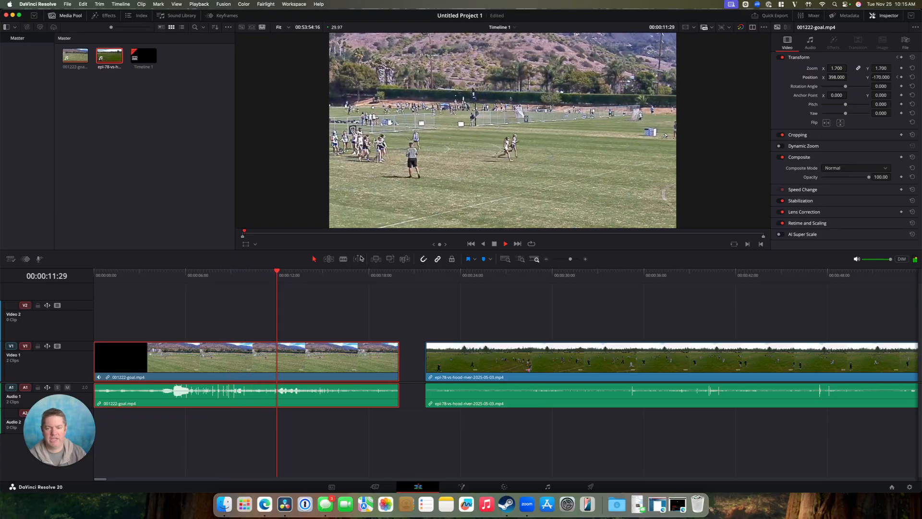
left_click(493, 244)
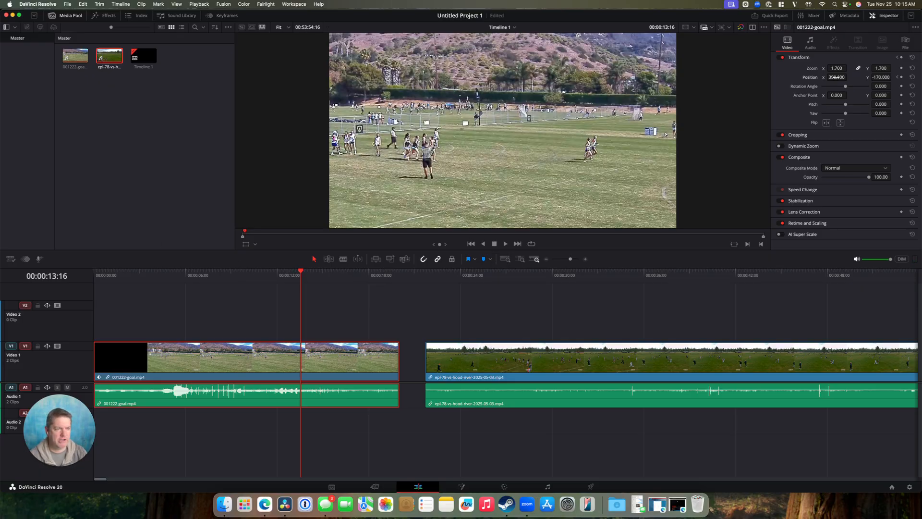
left_click_drag(836, 77, 849, 77)
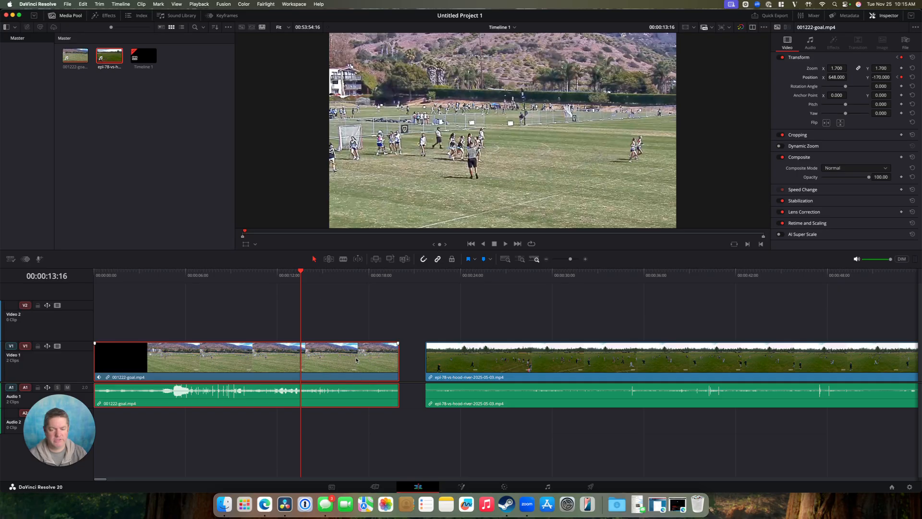
Step: Trim the end of the 001222-goal.mp4 clip to the playhead at 00:00:13:16
mouse_move(399, 361)
left_mouse_down()
mouse_move(297, 364)
mouse_move(398, 365)
left_mouse_up()
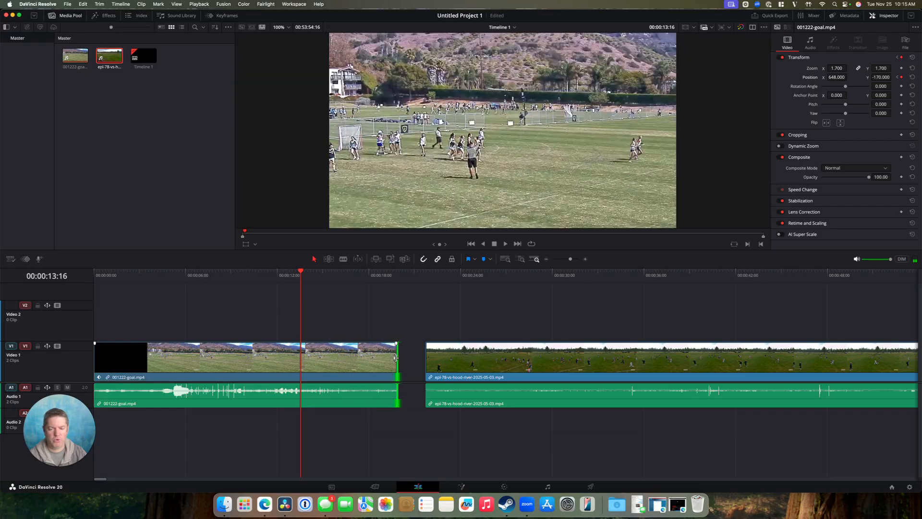
left_click(100, 4)
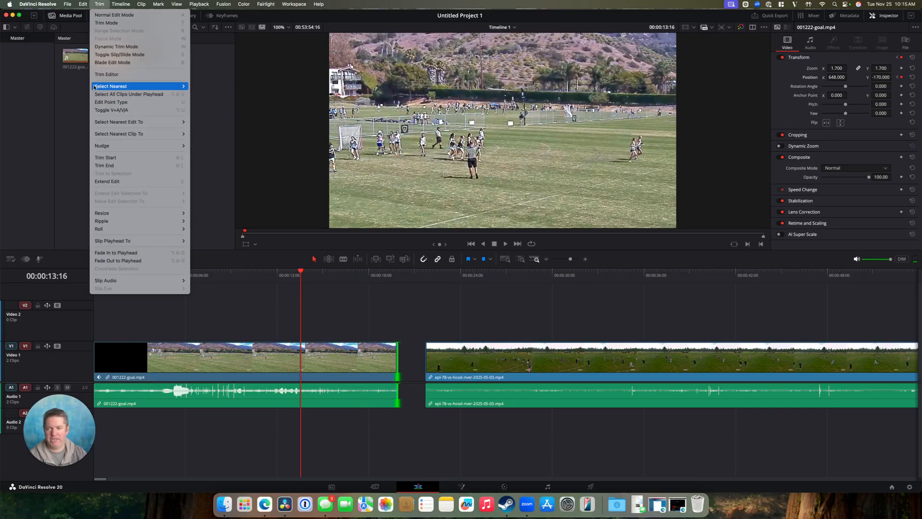
left_click(114, 166)
left_click(254, 354)
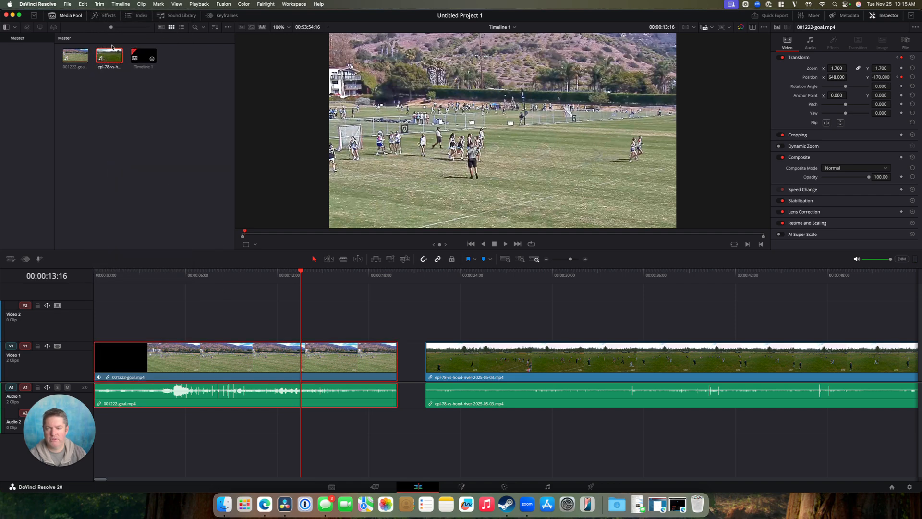
left_click(99, 4)
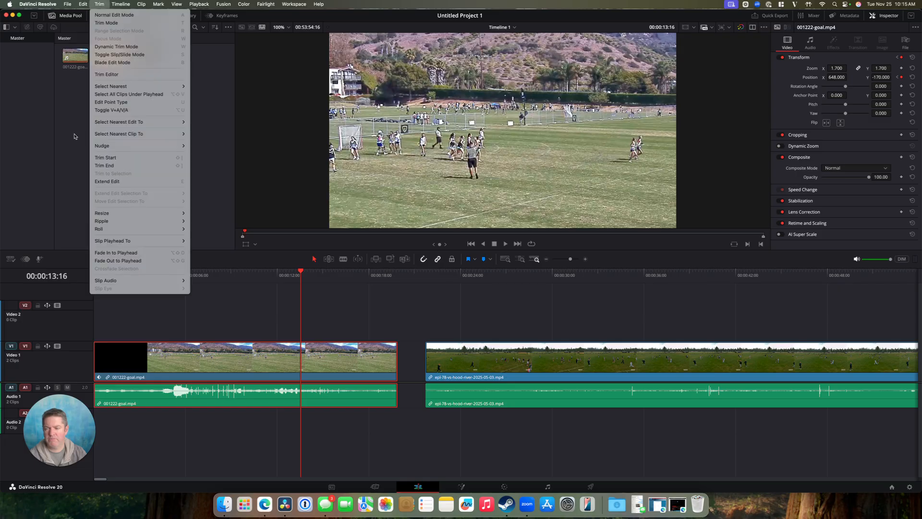
left_click(105, 165)
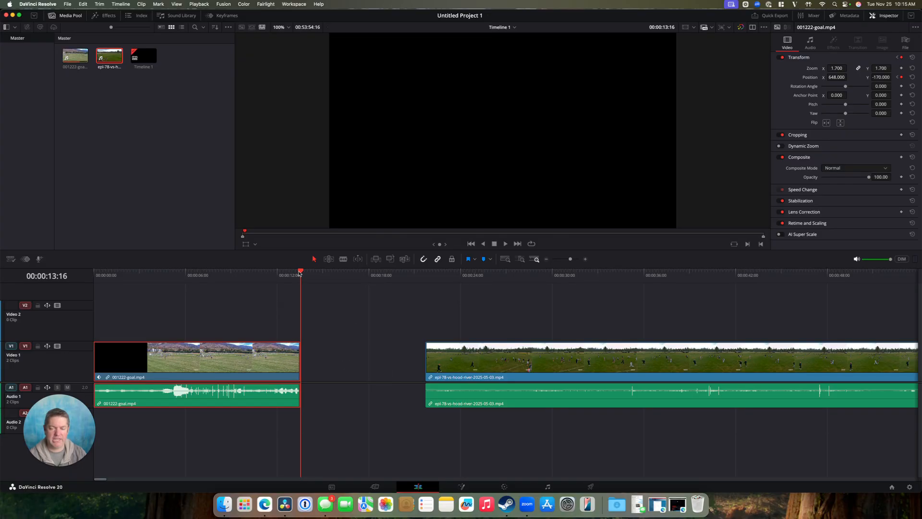
Step: Add a short video fade-out to the end of the trimmed goal clip
mouse_move(302, 272)
left_mouse_down()
mouse_move(169, 272)
mouse_move(284, 273)
left_mouse_up()
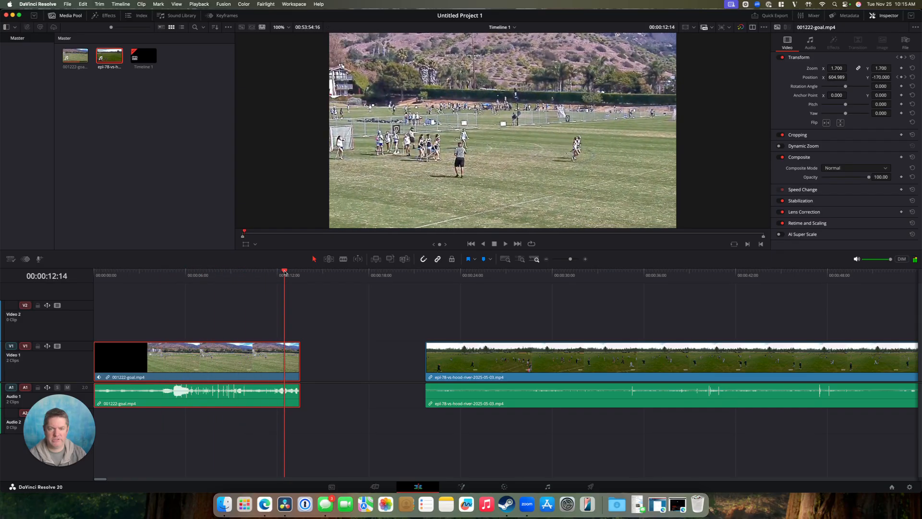
key("shift+Left")
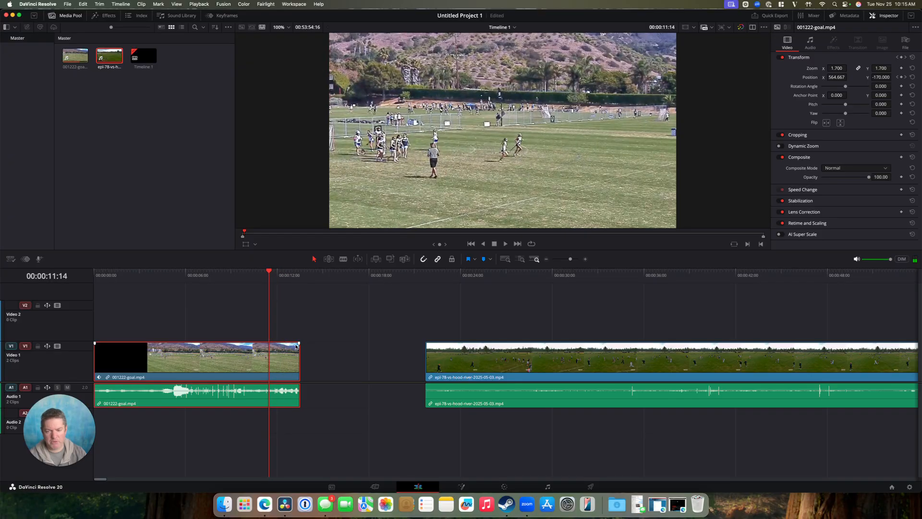
left_click_drag(299, 343, 290, 344)
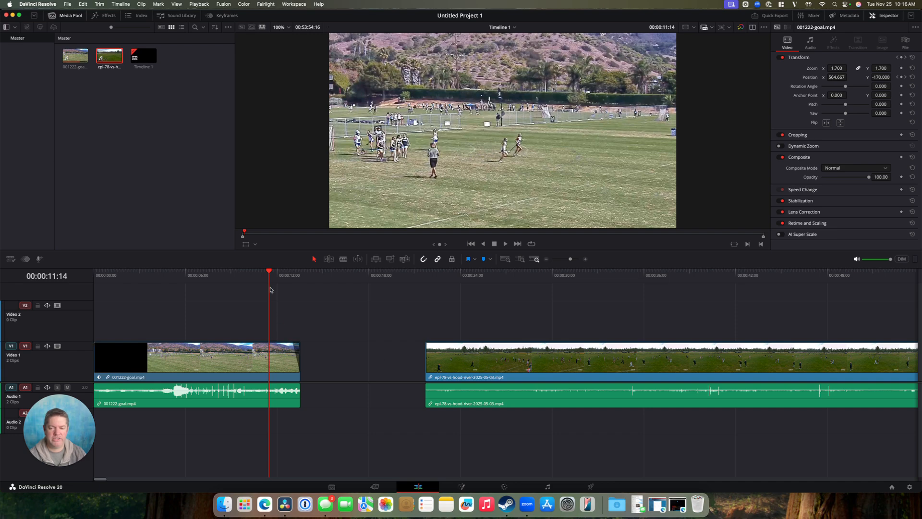
mouse_move(269, 273)
left_mouse_down()
mouse_move(299, 274)
mouse_move(274, 273)
left_mouse_up()
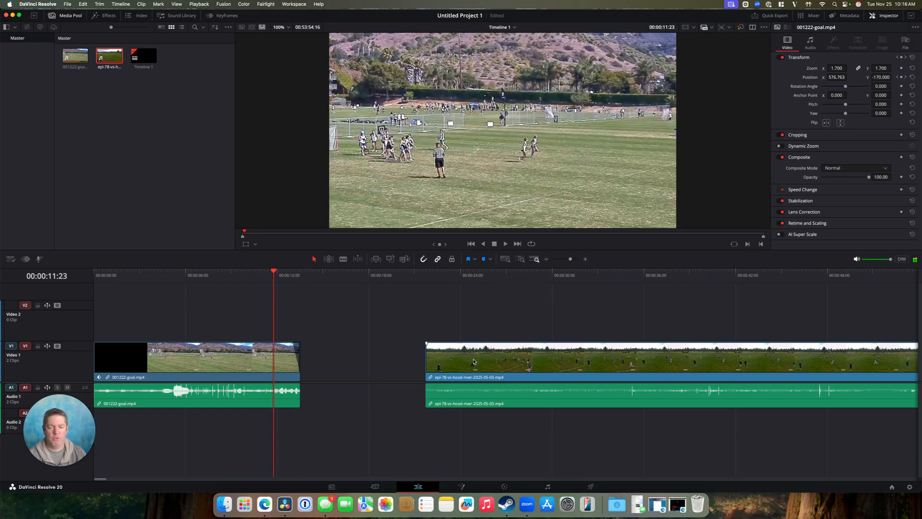
Step: Butt the epl-78-vs-hood-river clip against the goal clip's end with a short fade-in at its start, and play back the transition
left_click_drag(471, 362, 350, 362)
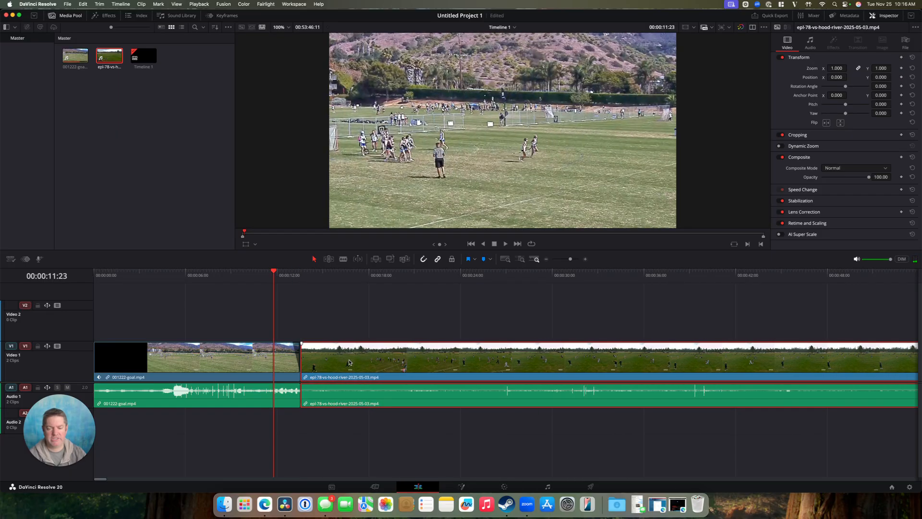
left_click_drag(301, 343, 310, 343)
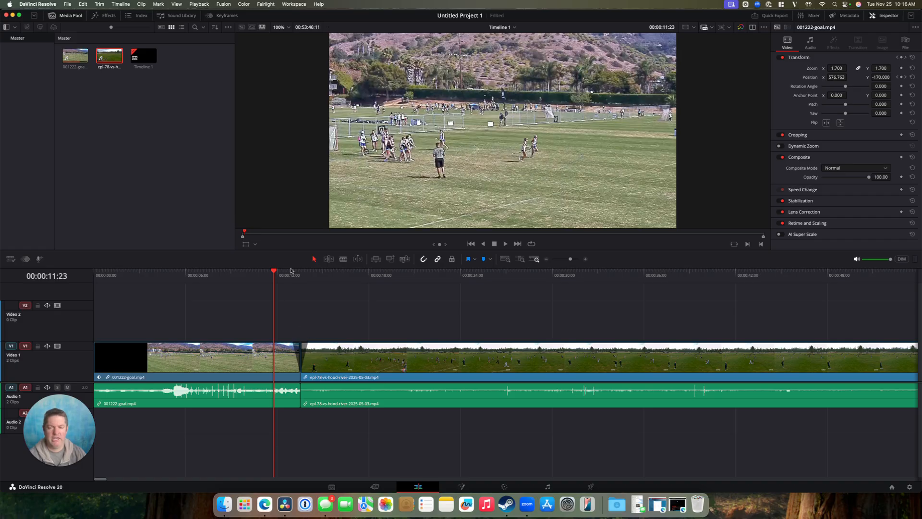
key("space")
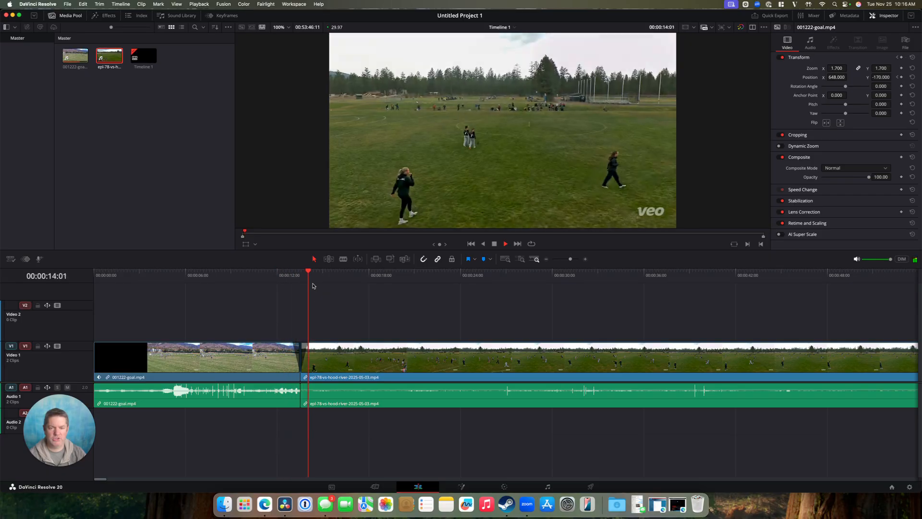
key("space")
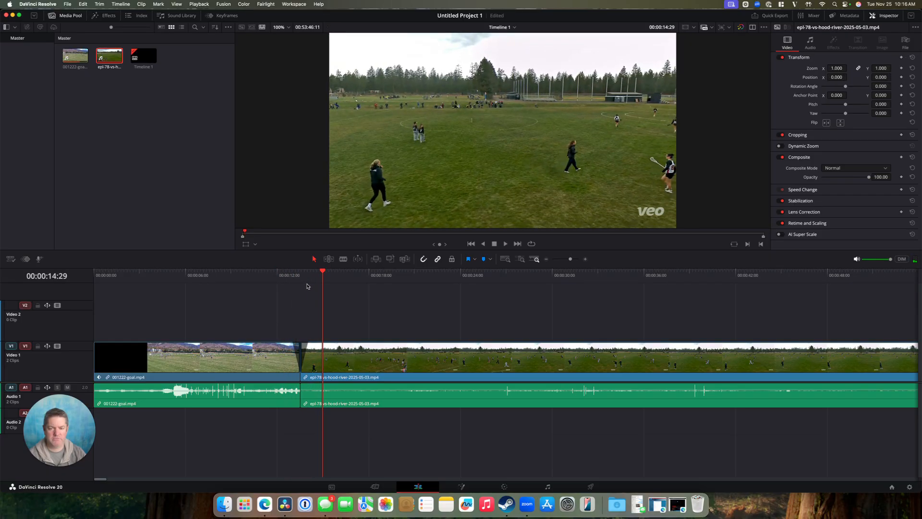
left_click(254, 272)
key("space")
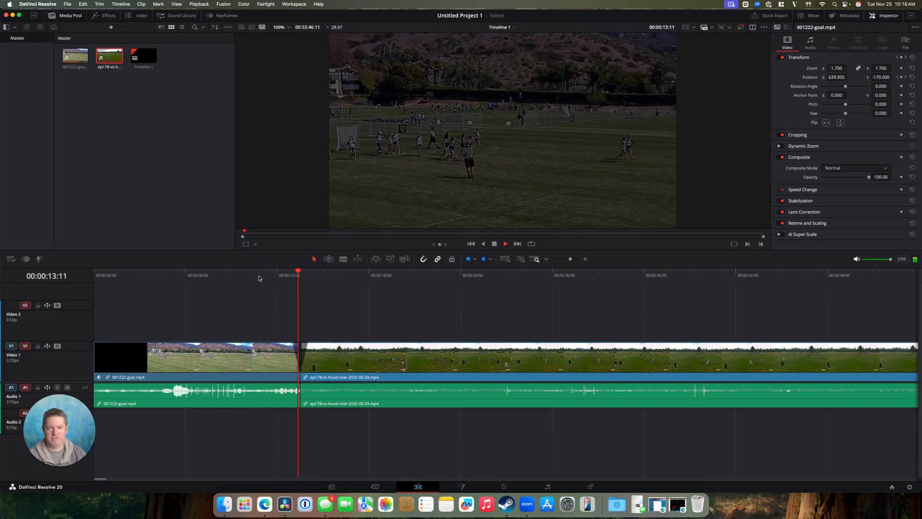
key("space")
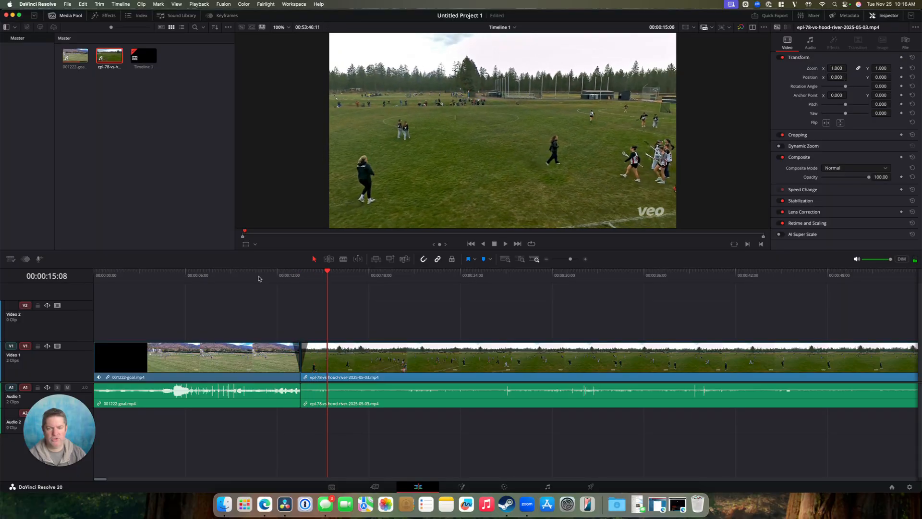
Step: Go to 00:00:02:10 and add a Text+ title on Video 2 above the goal clip
left_click_drag(327, 272, 129, 277)
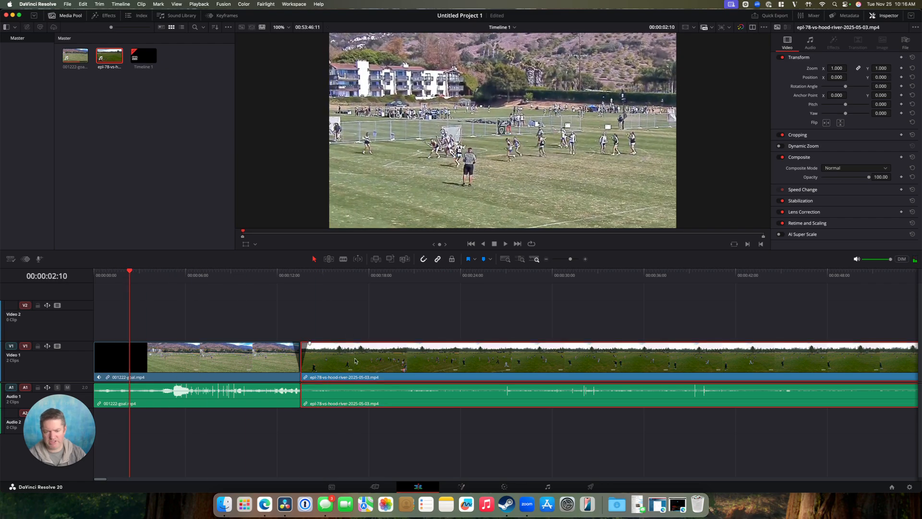
left_click(201, 358)
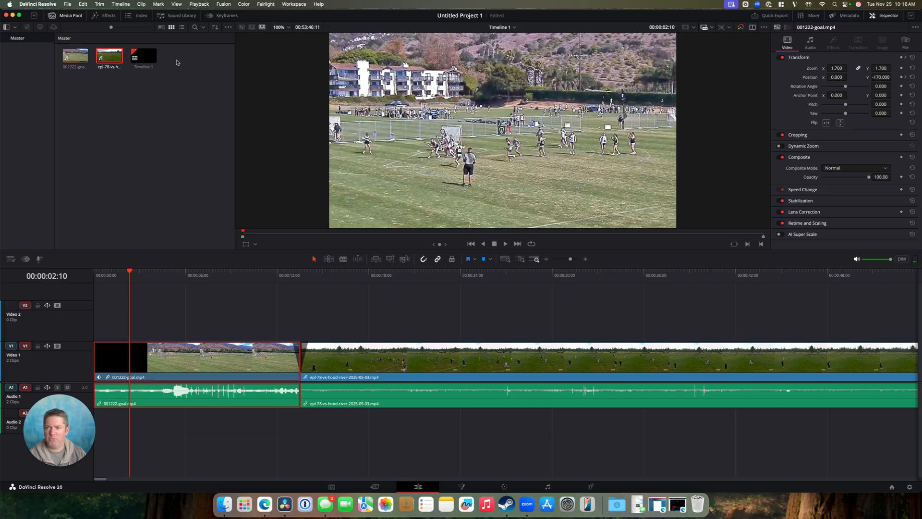
left_click(104, 15)
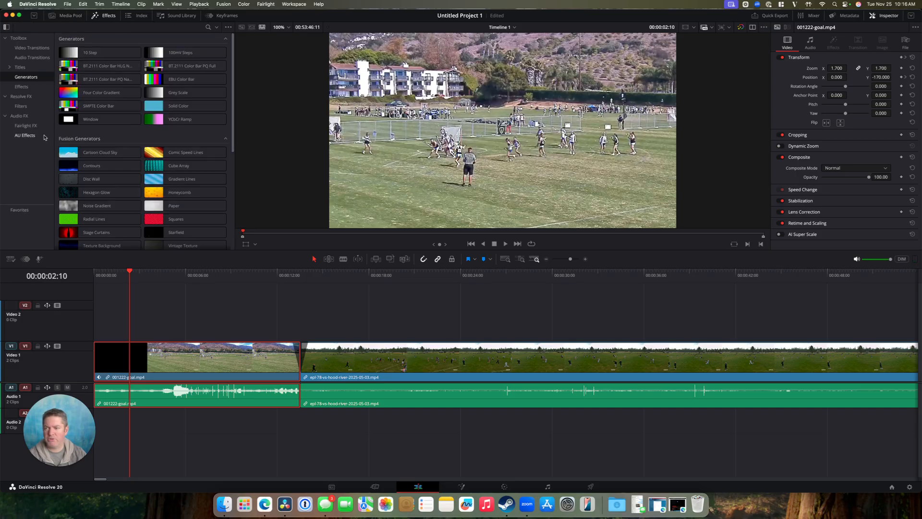
left_click(21, 67)
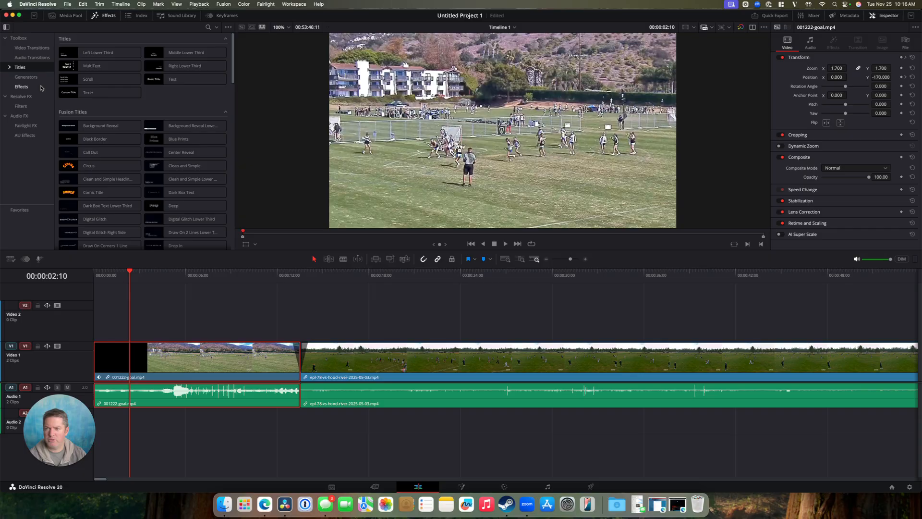
left_click_drag(99, 92, 159, 322)
Step: Enter the player's first name with "Goal" and "LA Select" on a second line, and shift the title earlier to cover the playhead
left_click(818, 108)
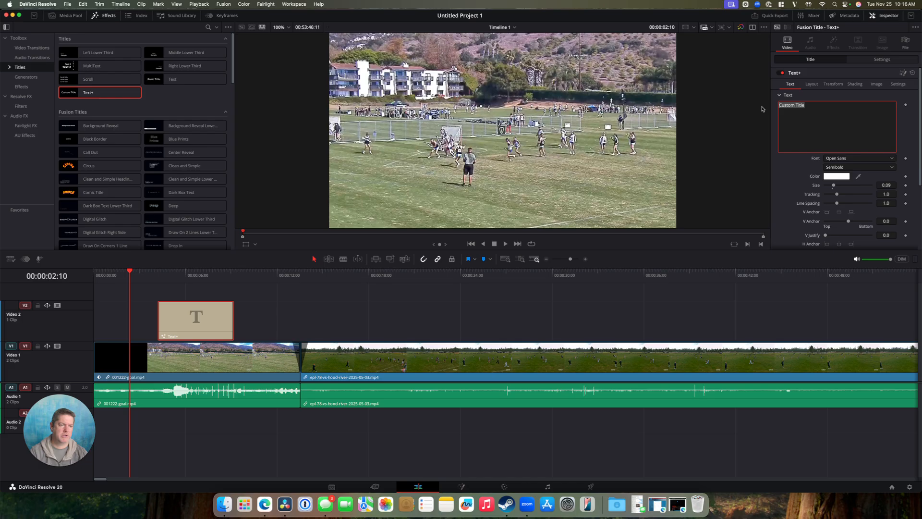
type("Rafi Goal")
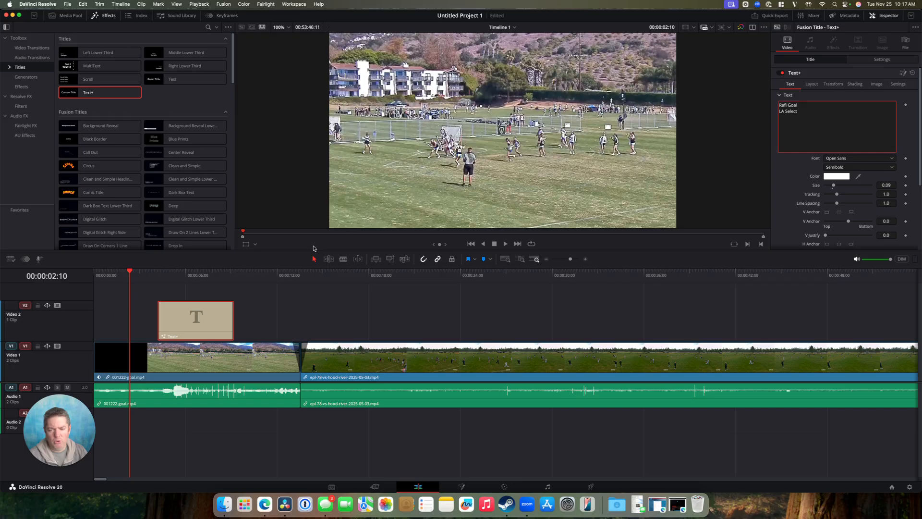
left_click_drag(187, 315, 139, 315)
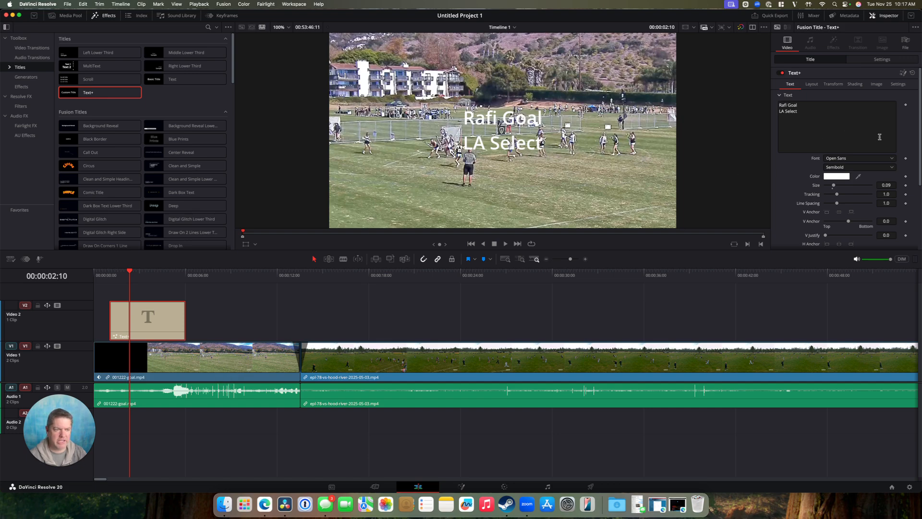
Step: Set the title's font to Racing Sans One and its position to X -653, Y -341
left_click(892, 159)
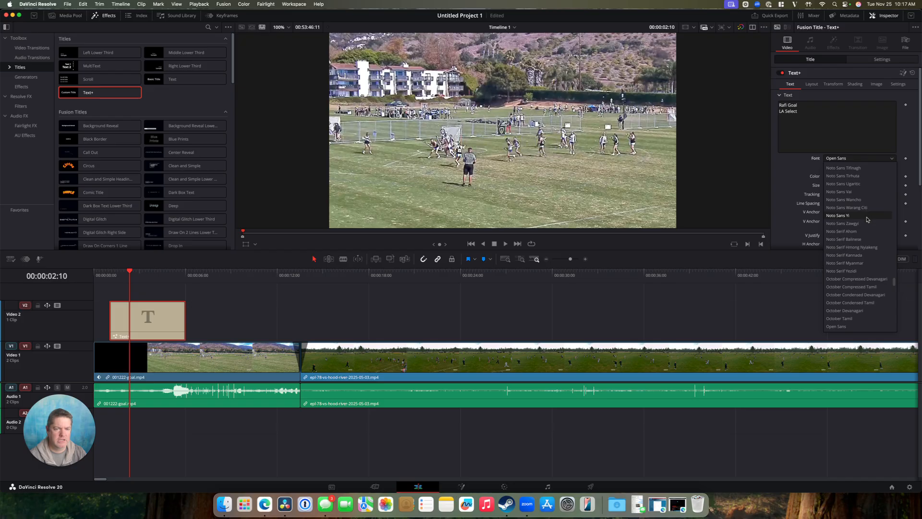
scroll(863, 226, "down", 5)
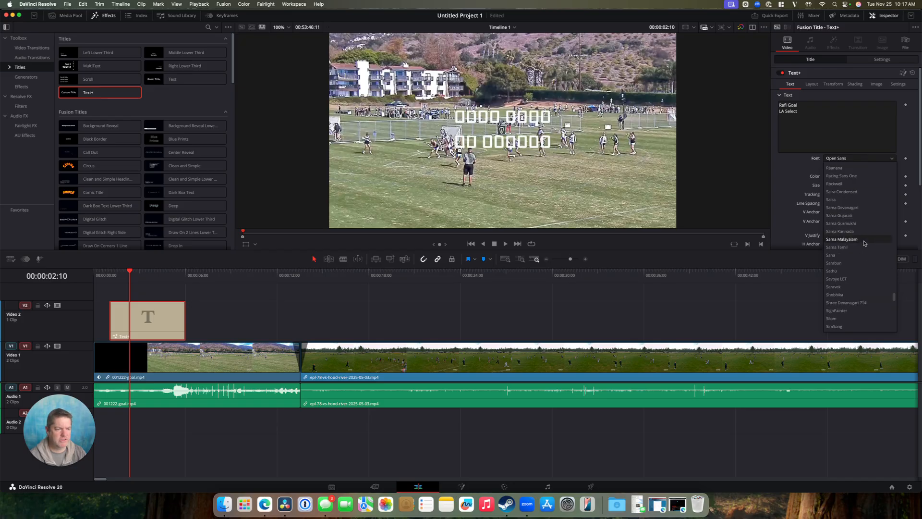
left_click(856, 177)
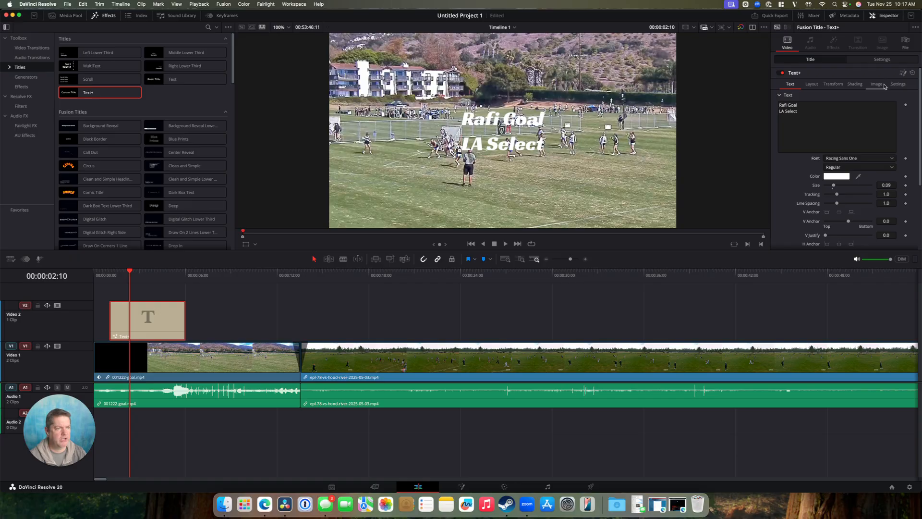
left_click(883, 60)
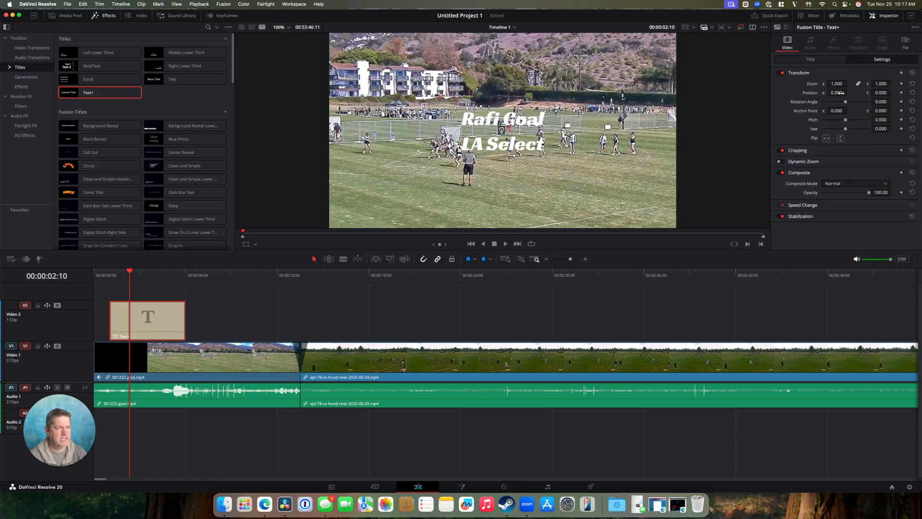
mouse_move(839, 93)
left_mouse_down()
mouse_move(777, 93)
mouse_move(879, 92)
mouse_move(844, 93)
left_mouse_up()
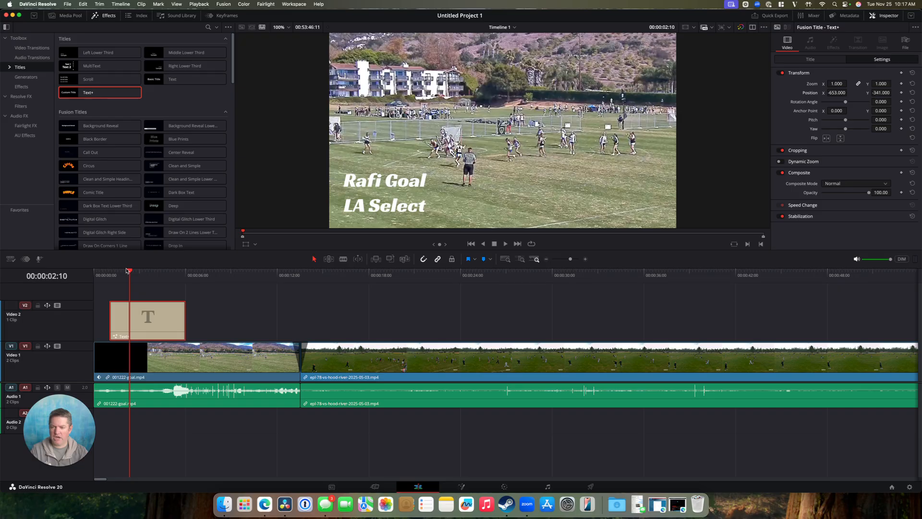
Step: Duplicate the Text+ title, stack the copy directly above the original on Video 3, and set its Y position to -343
left_click_drag(128, 271, 184, 270)
key("super+v")
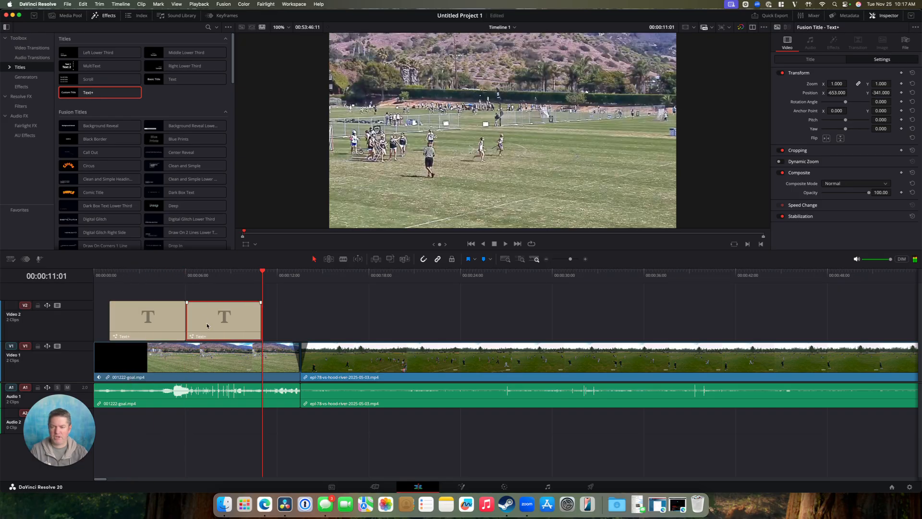
left_click_drag(218, 329, 135, 291)
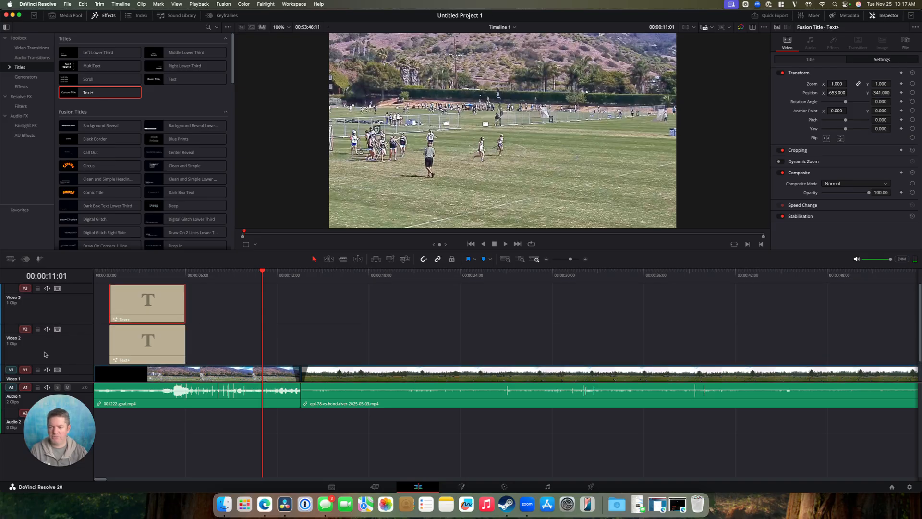
left_click(141, 275)
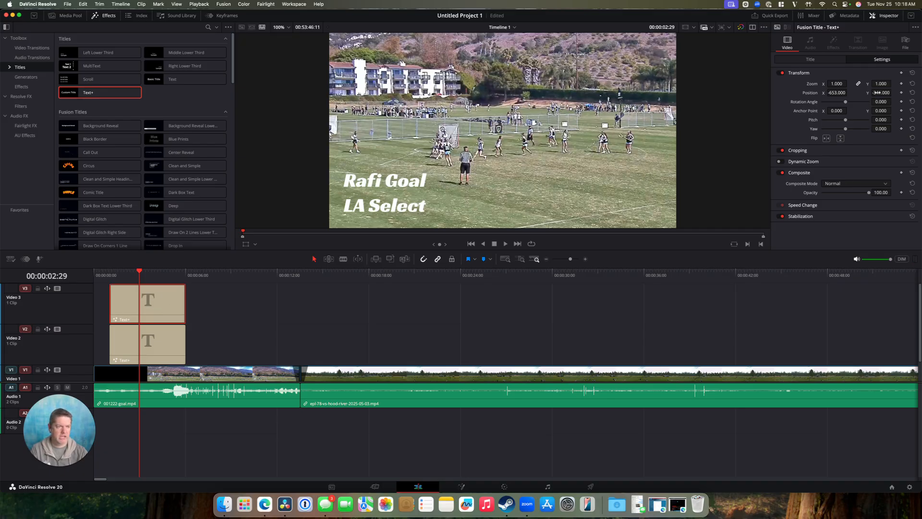
left_click_drag(878, 93, 893, 92)
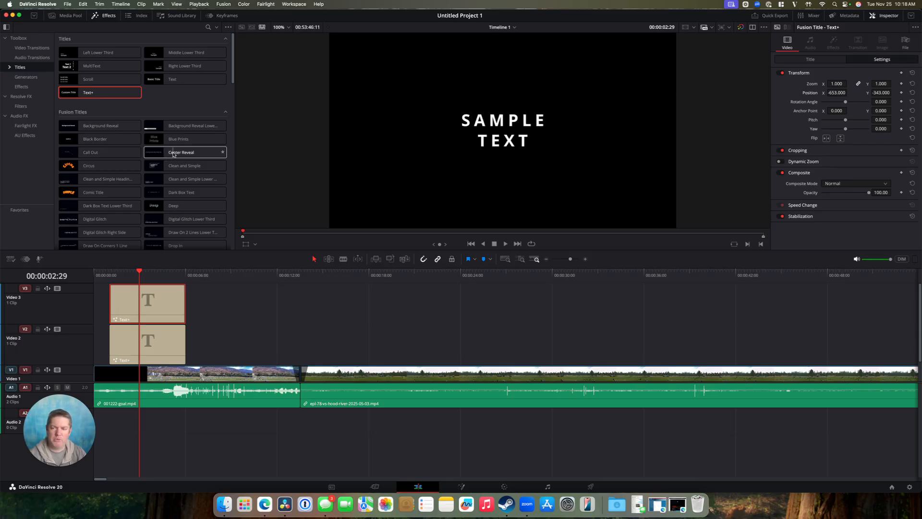
Step: Try out a Center Reveal title on Video 3 near the end of the goal clip and delete it
left_click_drag(170, 154, 239, 312)
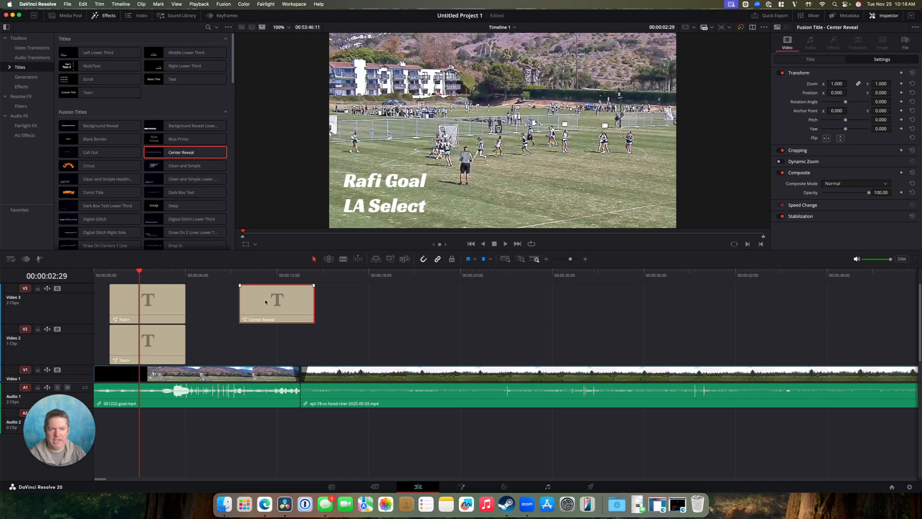
left_click(810, 59)
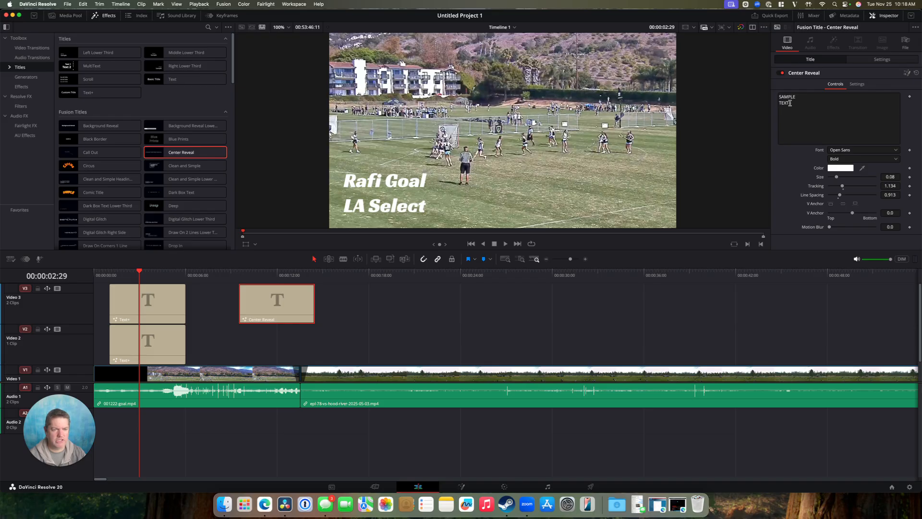
left_click(288, 273)
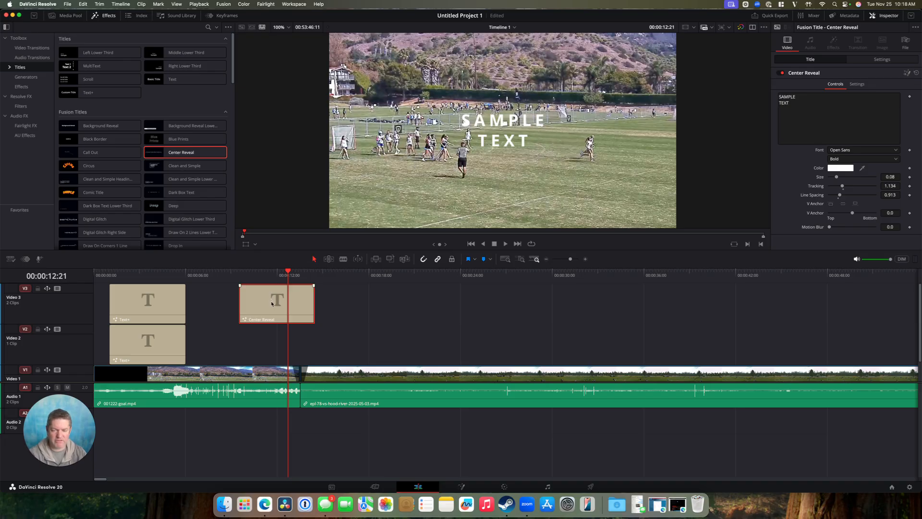
key("BackSpace")
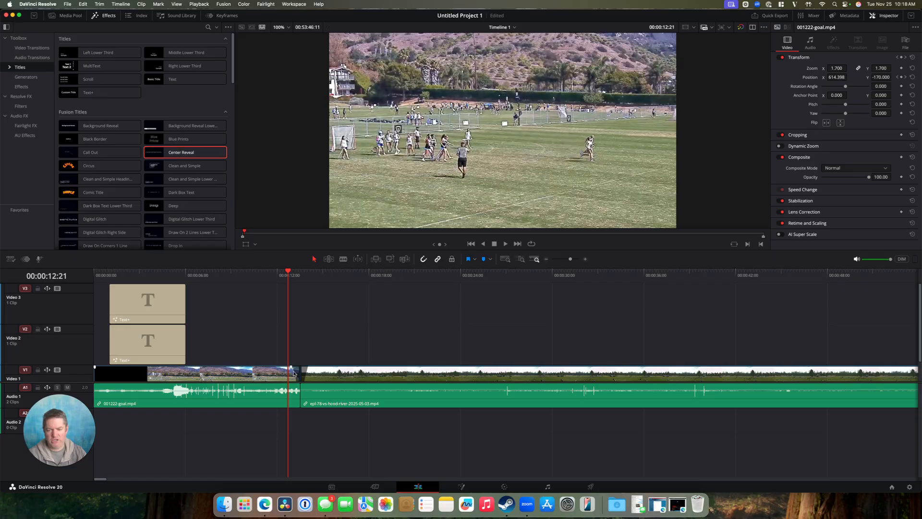
Step: Add a fade-in and fade-out to the Text+ title on Video 2 and delete its duplicate on Video 3
left_click_drag(283, 273, 119, 286)
left_click(117, 294)
left_click_drag(184, 285, 175, 342)
left_click(172, 349)
key("Delete")
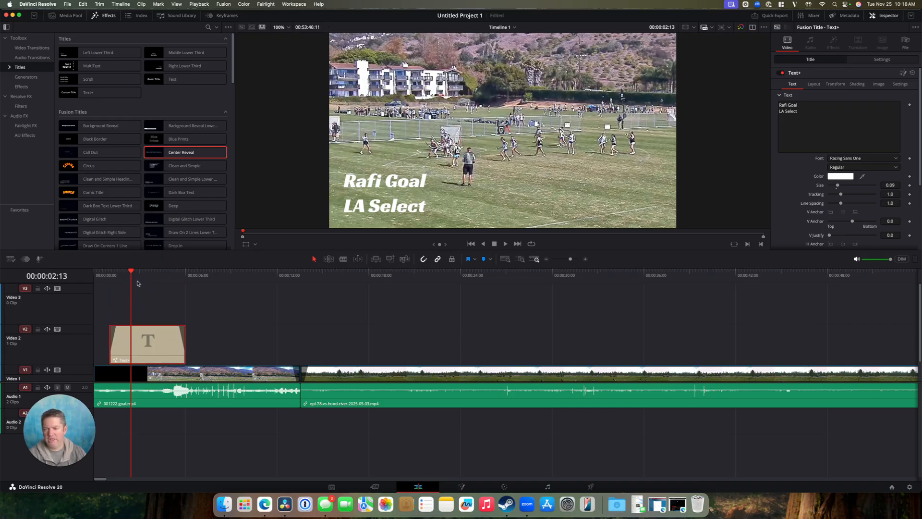
Step: Play the timeline from about one second in to check how the title fades in and out
left_click(105, 273)
key("space")
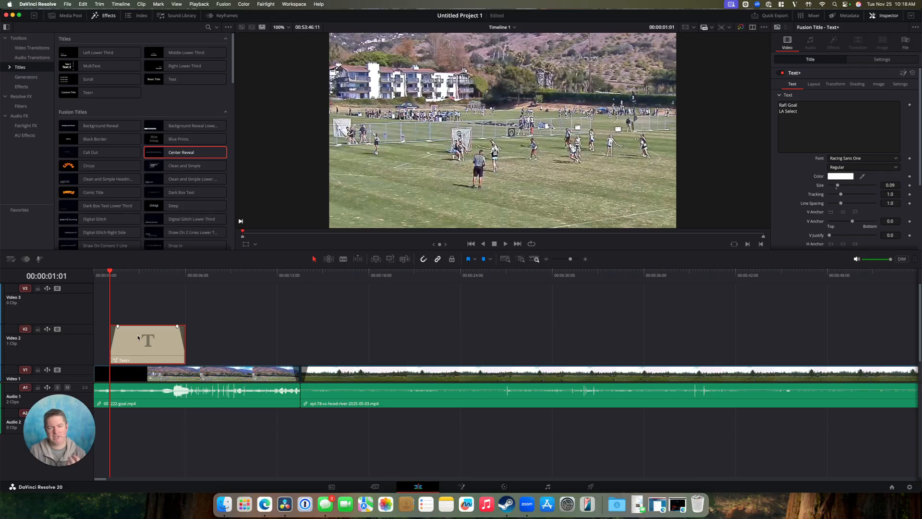
key("space")
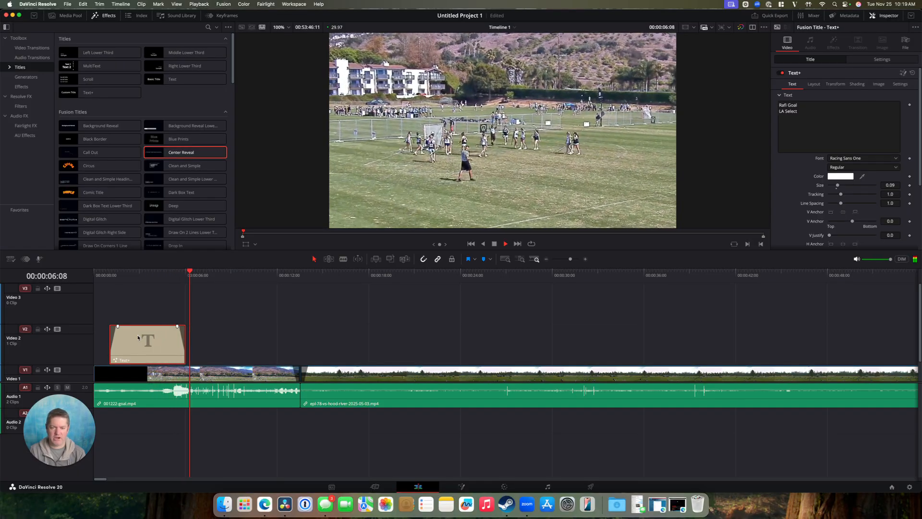
key("space")
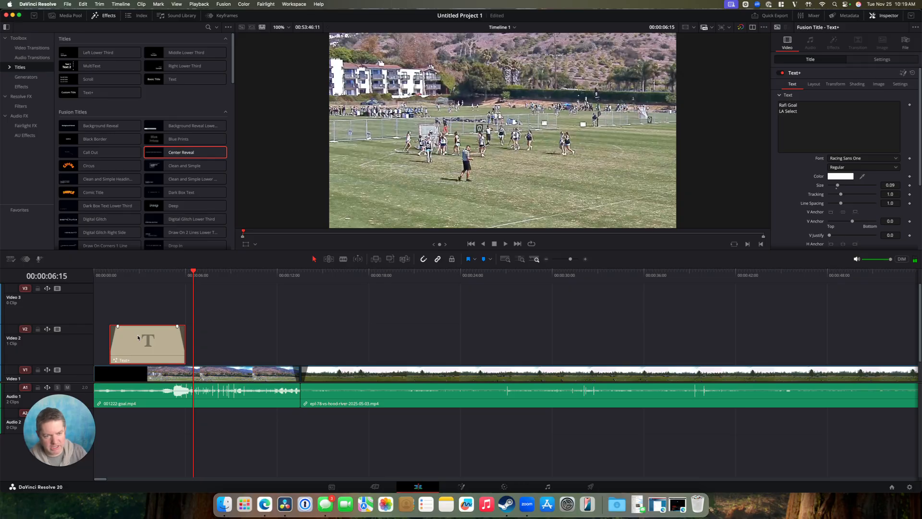
Step: Shift the epl-78-vs-hood-river clip later on the timeline to leave a wide gap after the goal clip
scroll(139, 336, "down", 2)
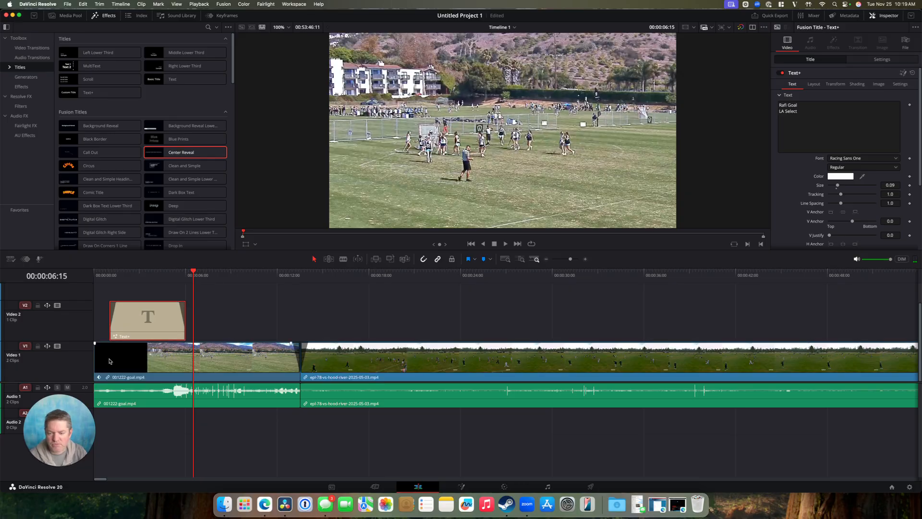
left_click(186, 357)
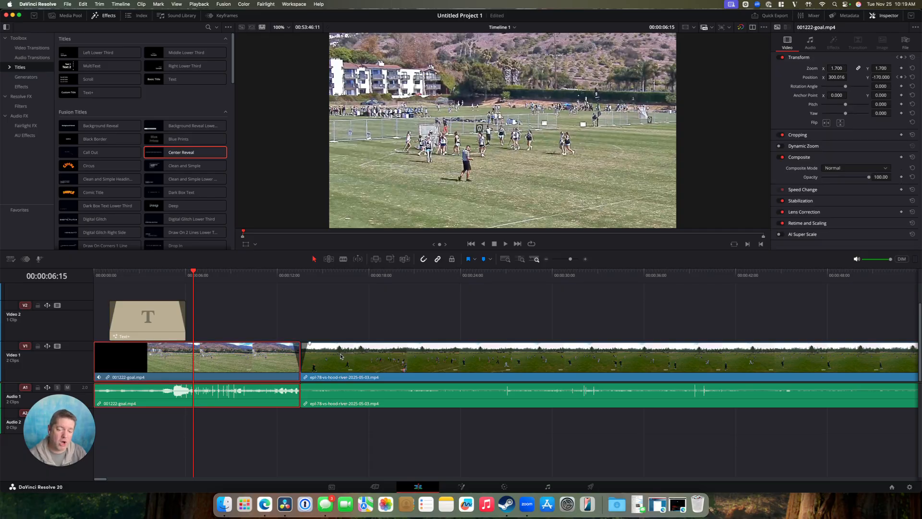
left_click_drag(358, 358, 683, 354)
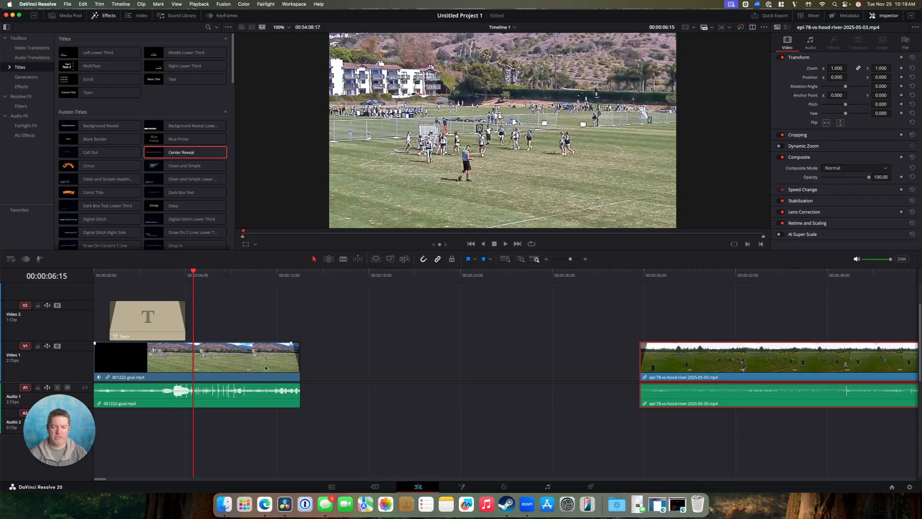
Step: Enable retime controls on the 001222-goal.mp4 clip and add a speed point at 00:00:02:01
mouse_move(135, 275)
left_mouse_down()
mouse_move(101, 274)
mouse_move(125, 273)
left_mouse_up()
left_click(196, 366)
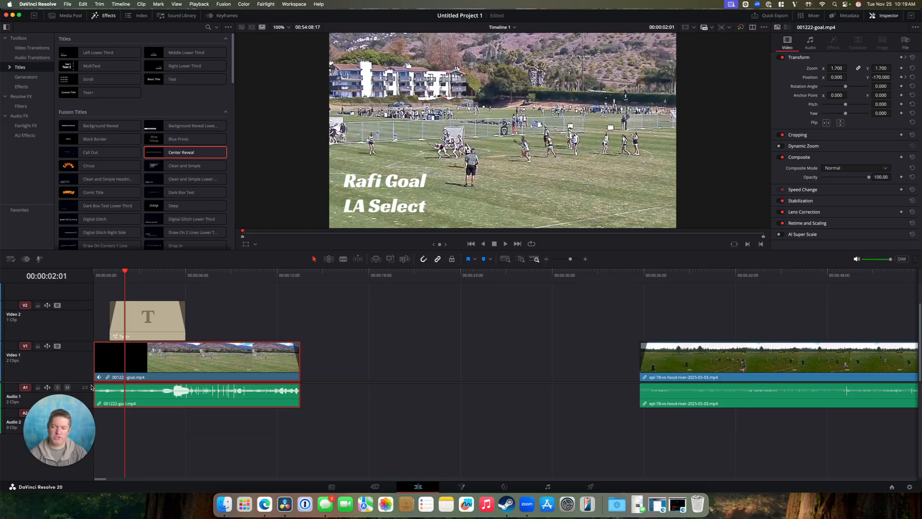
right_click(220, 362)
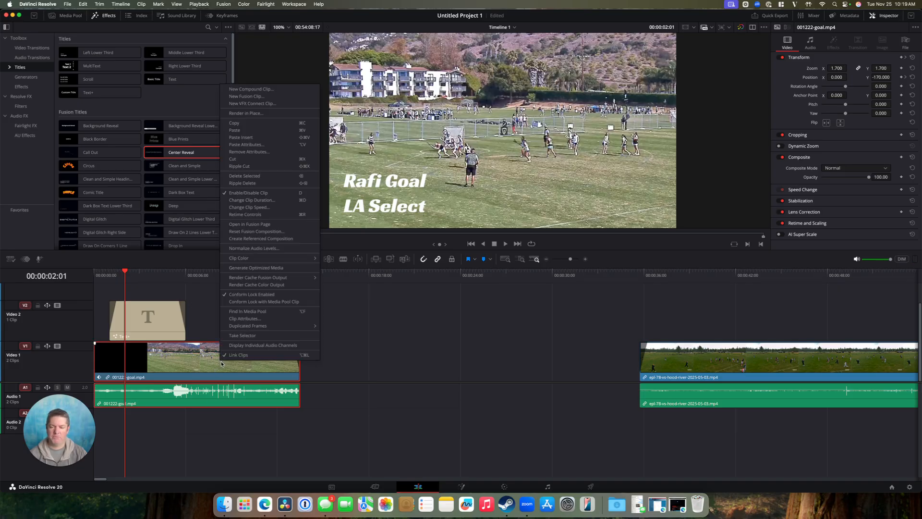
left_click(261, 217)
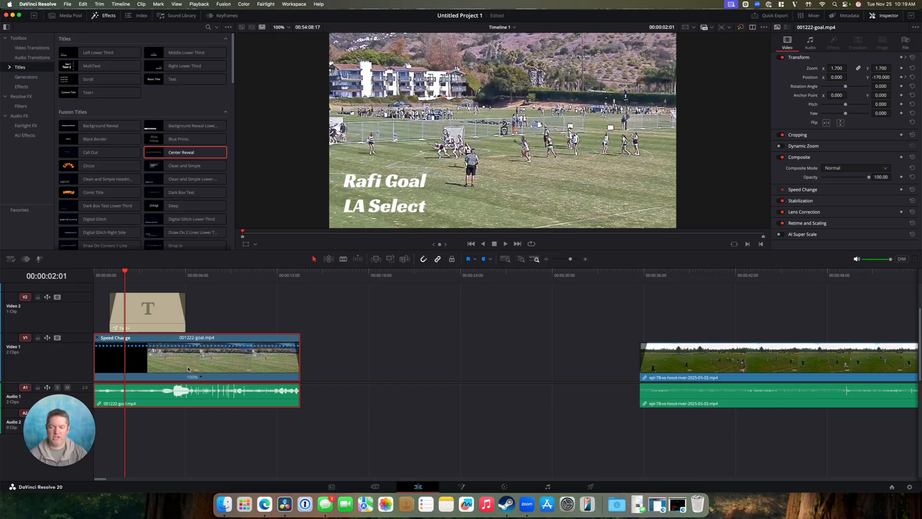
left_click(201, 378)
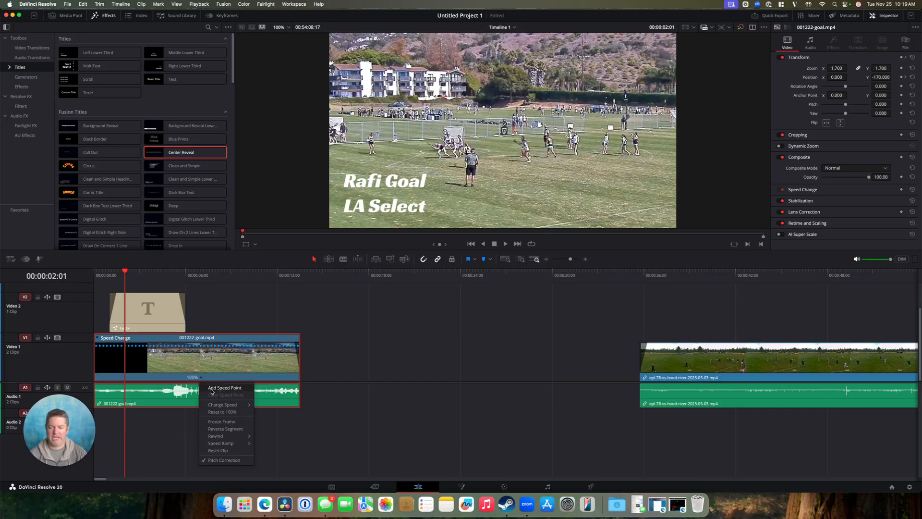
left_click(212, 388)
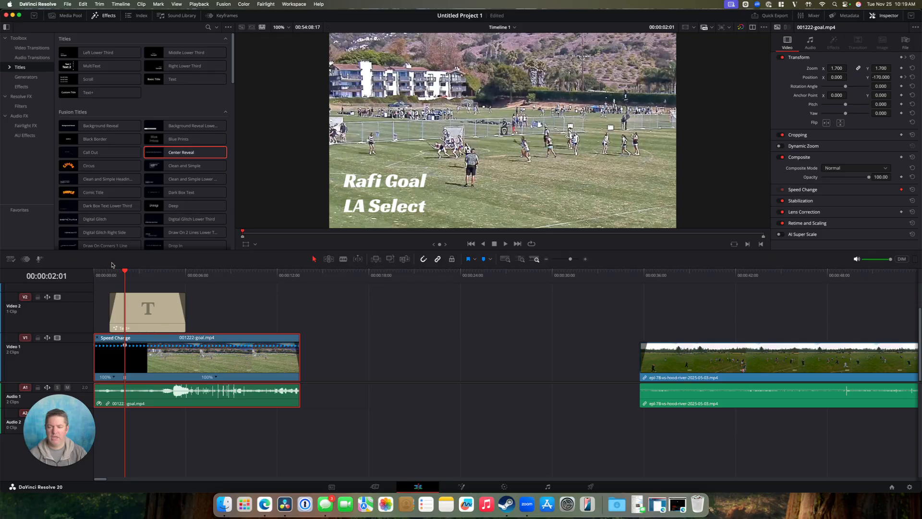
Step: Add a second speed point to the goal clip at 00:00:02:15
left_click(586, 259)
left_click(586, 259)
left_click(586, 259)
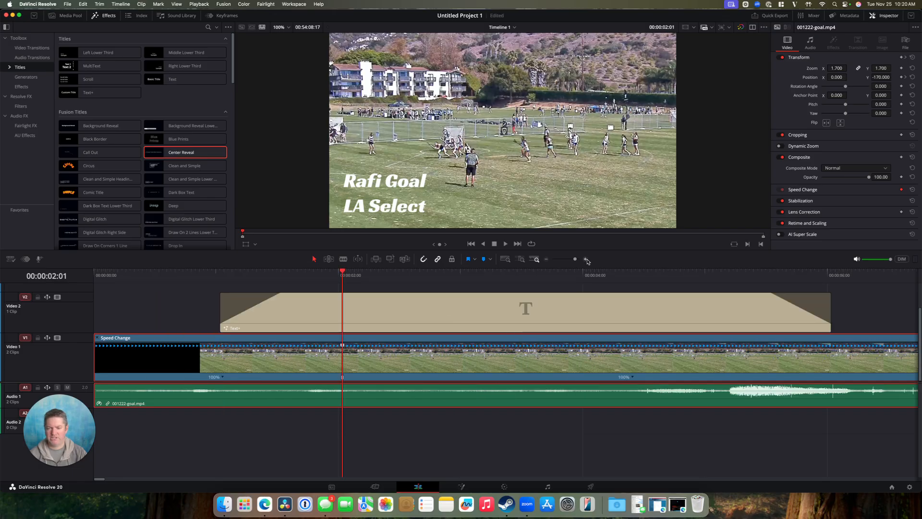
left_click(548, 260)
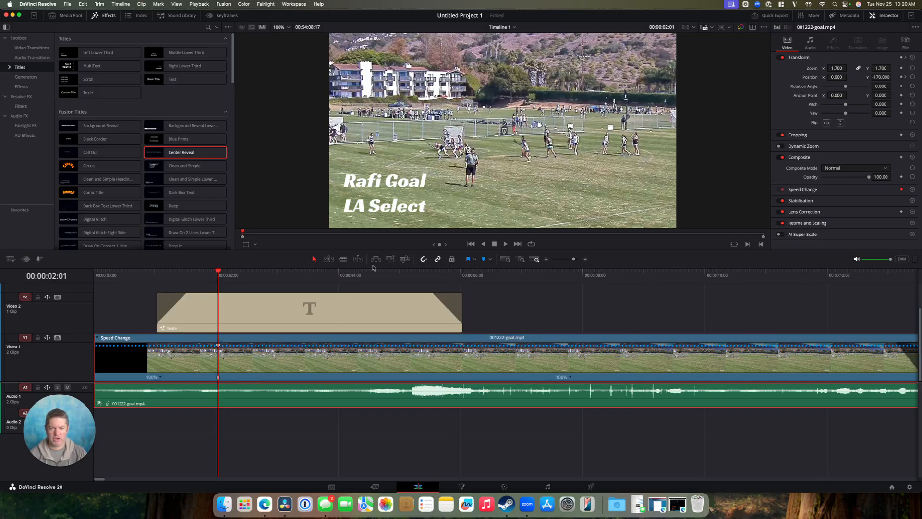
left_click(230, 273)
left_click_drag(230, 273, 247, 274)
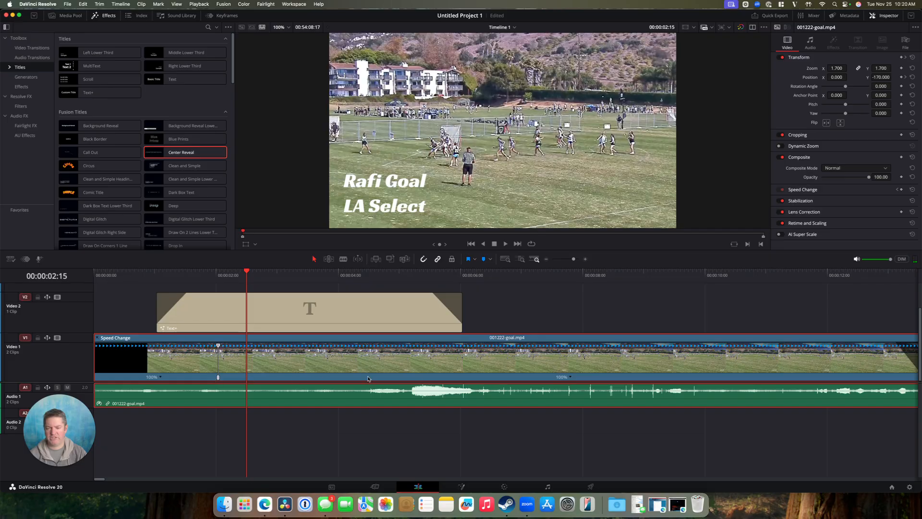
left_click(564, 378)
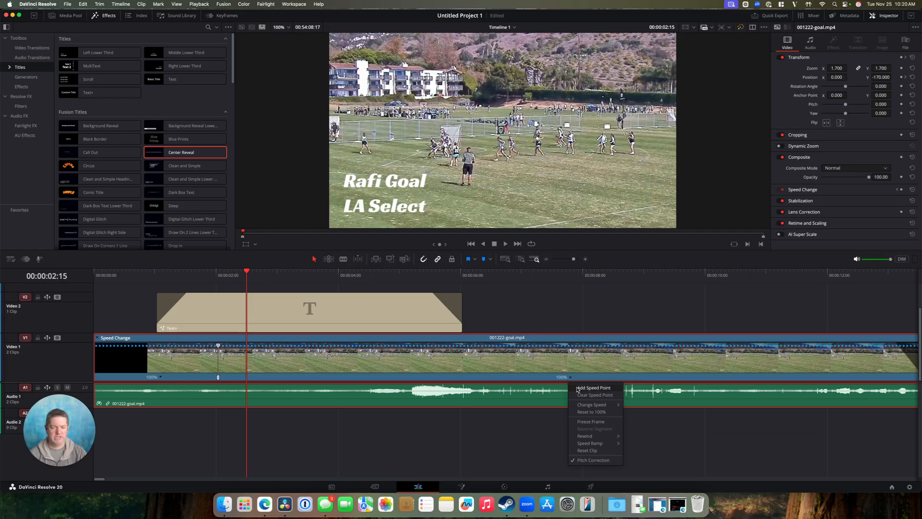
left_click(594, 388)
Step: Create a freeze frame at the 00:00:02:15 speed point of the goal clip
left_click(236, 378)
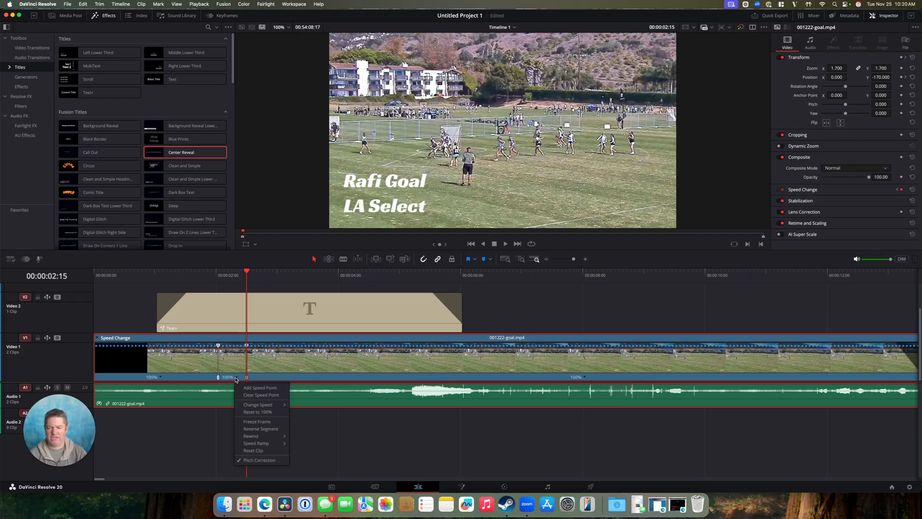
mouse_move(250, 408)
left_click(257, 421)
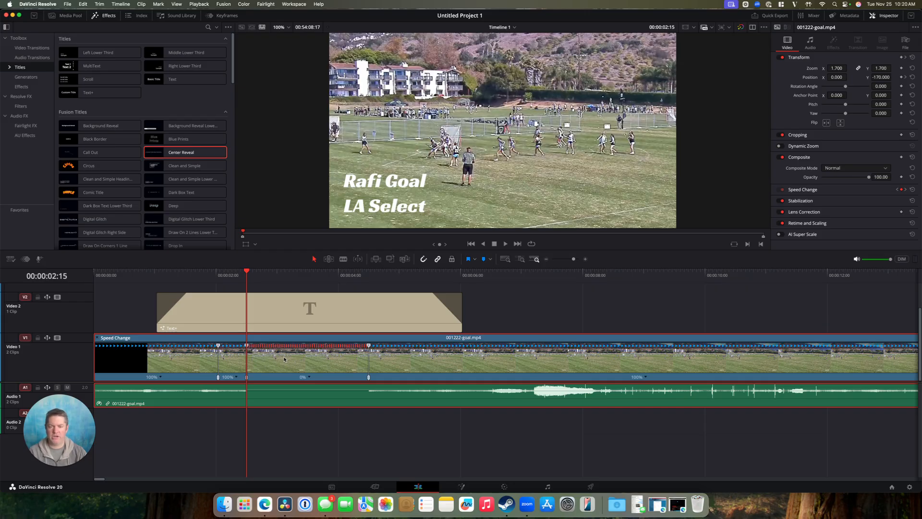
Step: Play the start of the goal clip through the freeze frame to check the pause
left_click(173, 279)
key("space")
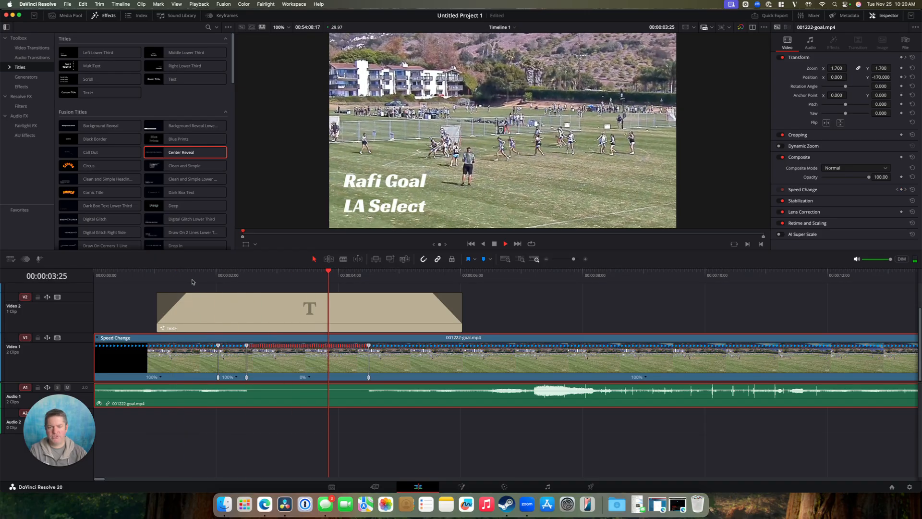
key("space")
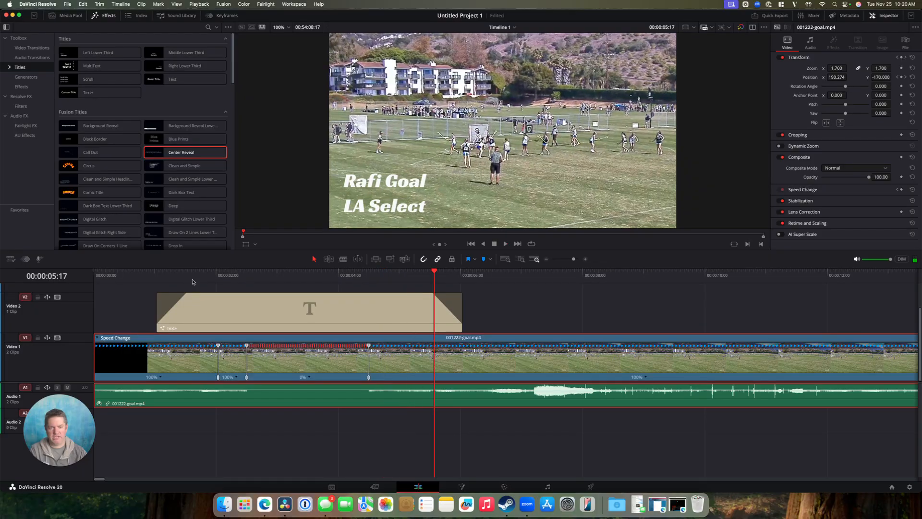
left_click(368, 378)
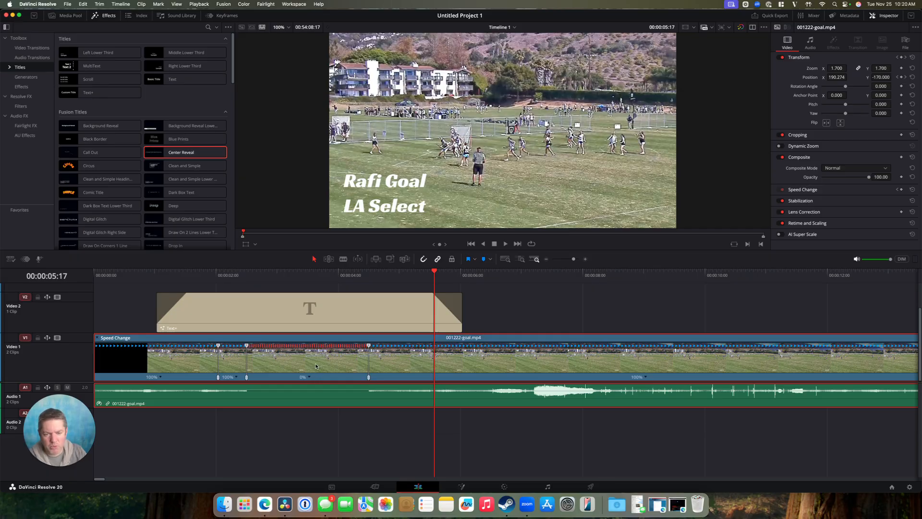
Step: Place the playhead at 00:00:03:19 in the freeze frame, then switch to Finder and open the Club Logos folder on Storage
left_click(316, 276)
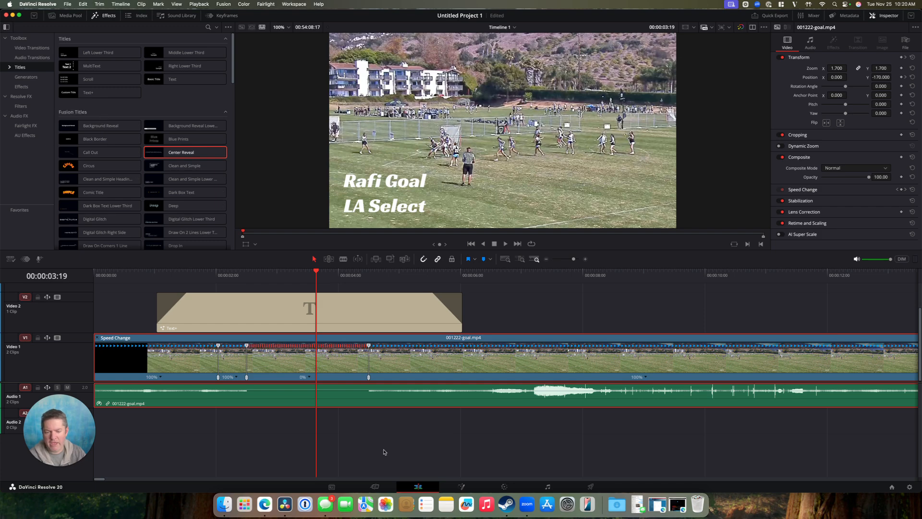
left_click(224, 504)
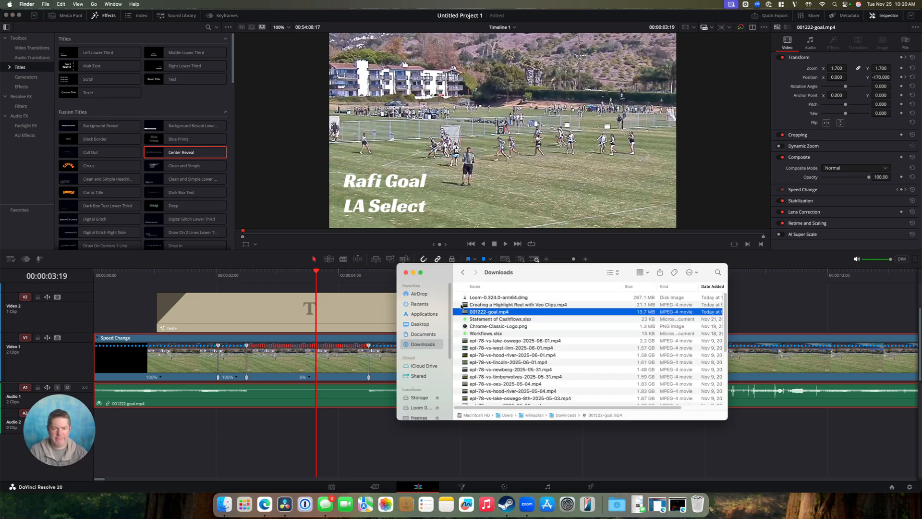
left_click(420, 399)
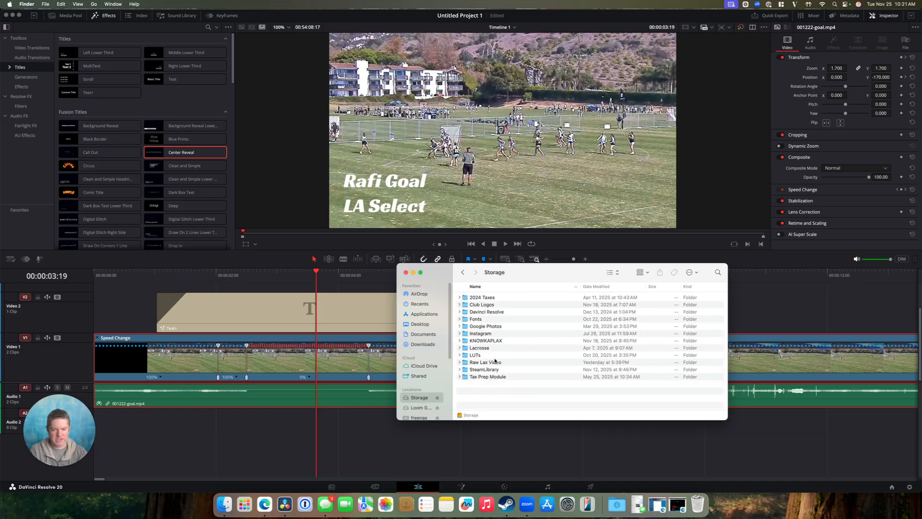
left_click(489, 306)
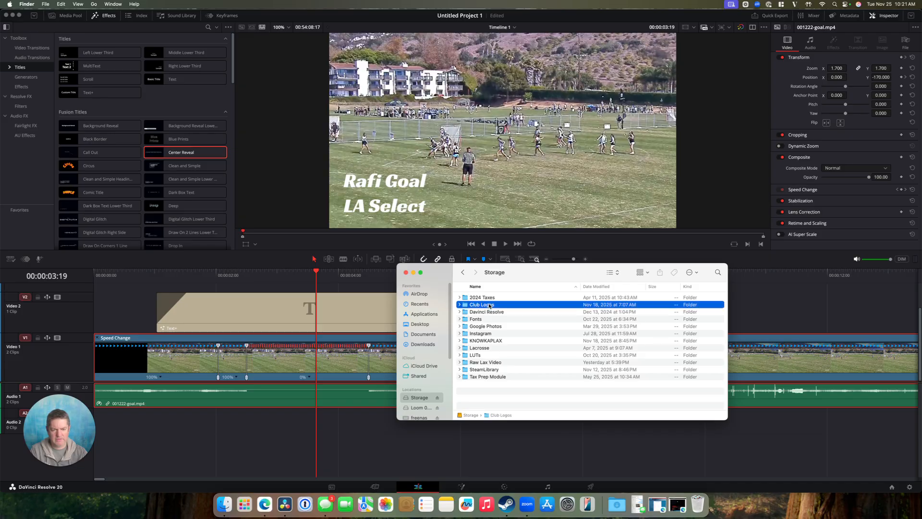
double_click(511, 305)
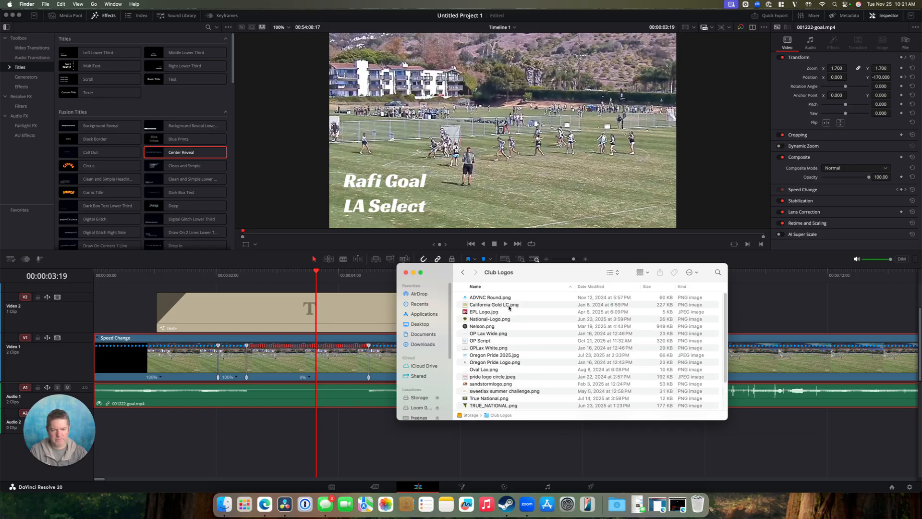
Step: Add Oval Lax.png to Video 3 above the title and close the Finder window
scroll(504, 337, "down", 5)
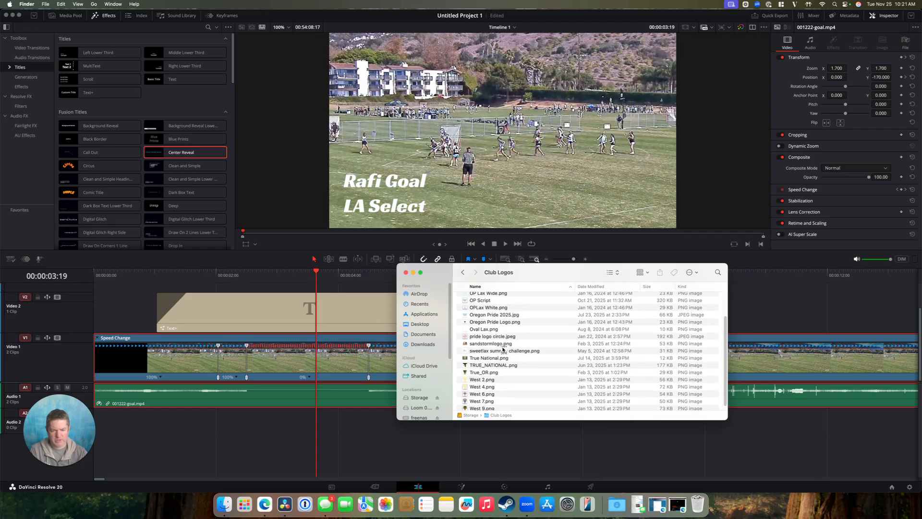
left_click(487, 317)
left_click(486, 324)
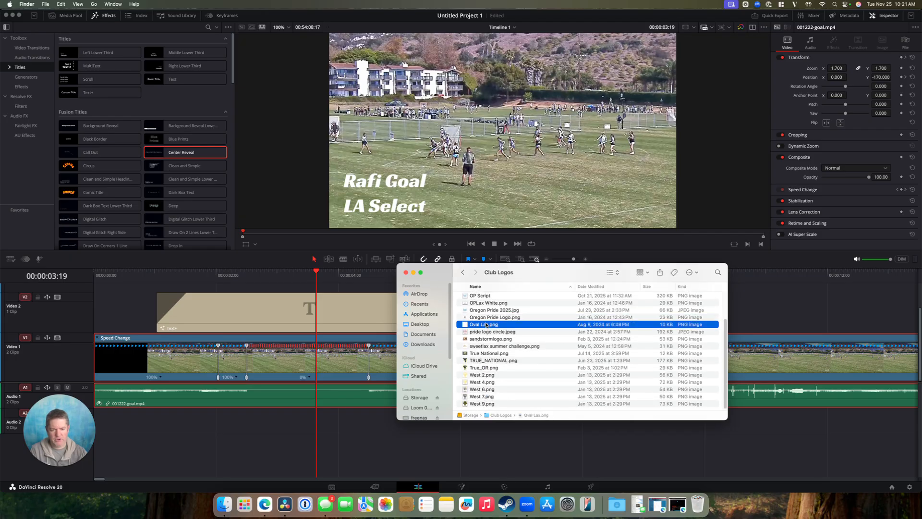
left_click_drag(488, 325, 199, 295)
left_click(406, 272)
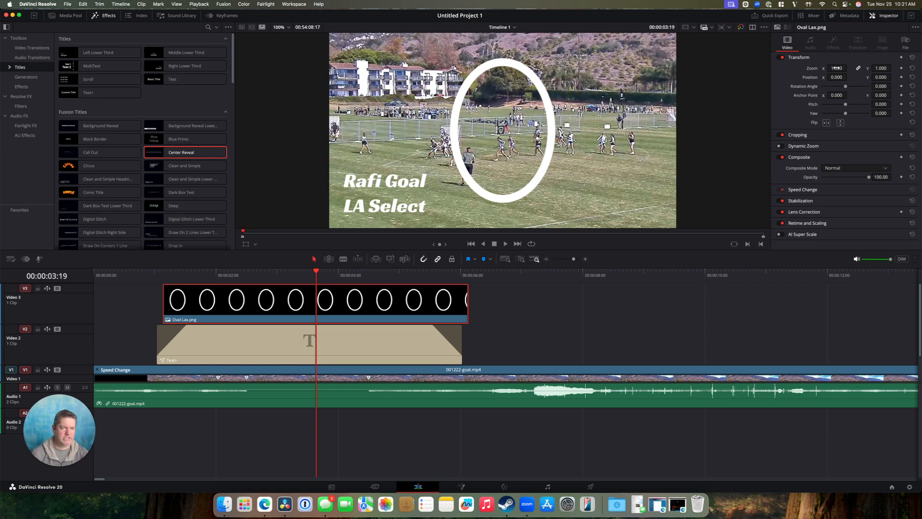
Step: Scale the oval to zoom 0.190 and move it over the player near the goal, with position Y at -91
left_click_drag(837, 68, 796, 68)
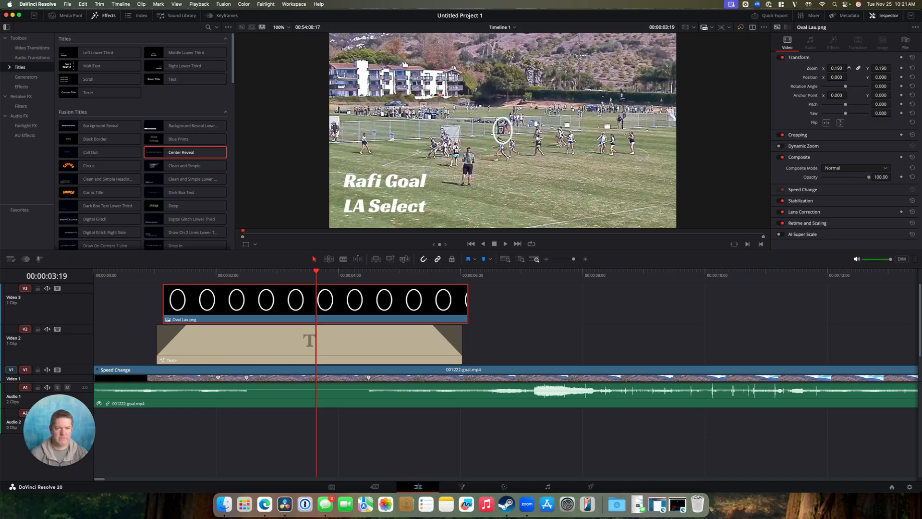
left_click_drag(837, 77, 788, 77)
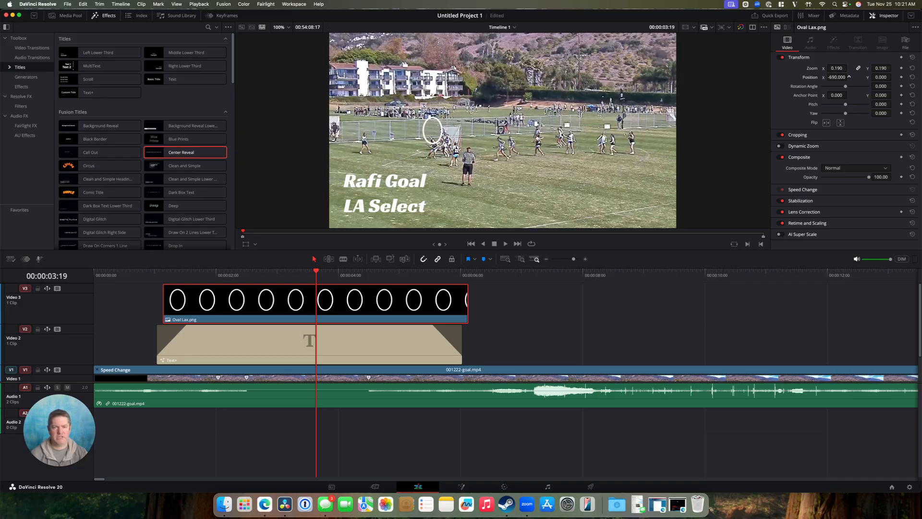
left_click_drag(882, 77, 893, 77)
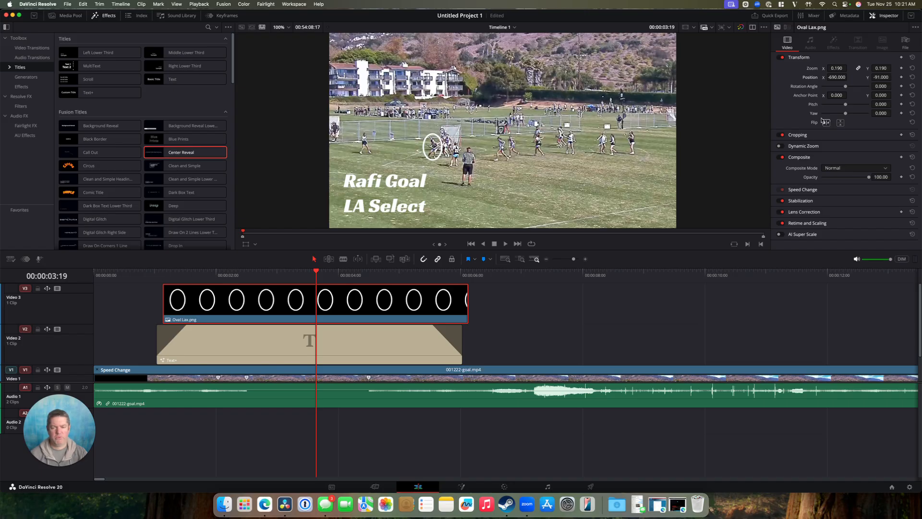
Step: Trim the end of the oval clip on Video 3 to the freeze frame's end at 00:00:04:15
scroll(460, 329, "down", 2)
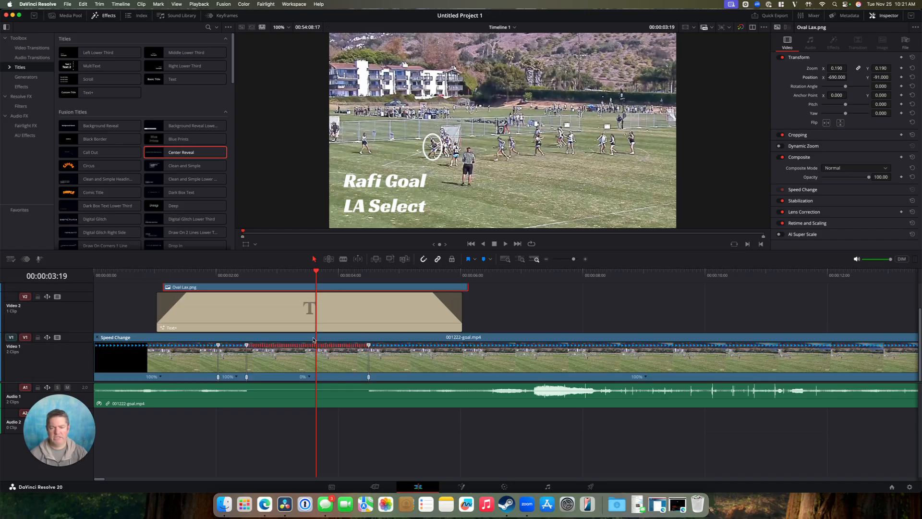
scroll(439, 312, "up", 2)
left_click_drag(465, 301, 361, 303)
scroll(356, 334, "down", 2)
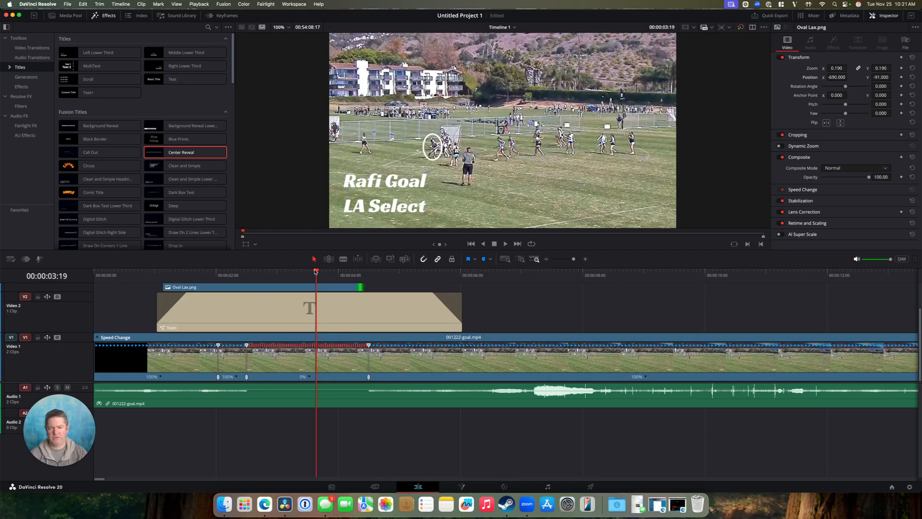
left_click_drag(315, 272, 369, 272)
scroll(393, 333, "up", 2)
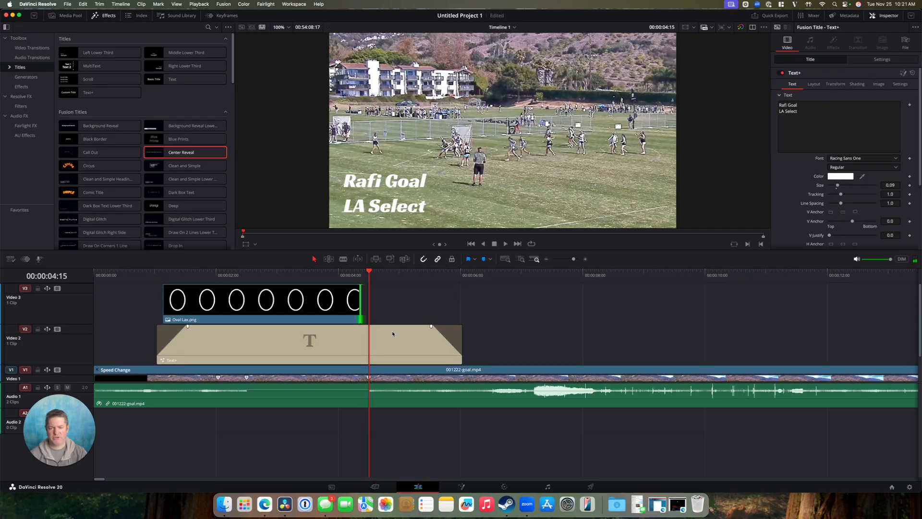
left_click_drag(361, 304, 369, 302)
scroll(333, 352, "down", 2)
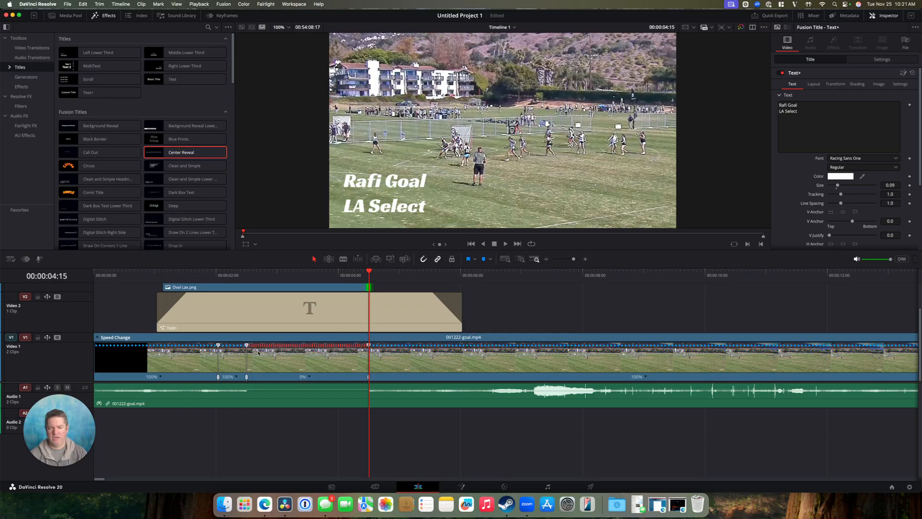
Step: Trim the start of the oval clip to the freeze frame's beginning at 00:00:02:15
left_click_drag(238, 275, 247, 274)
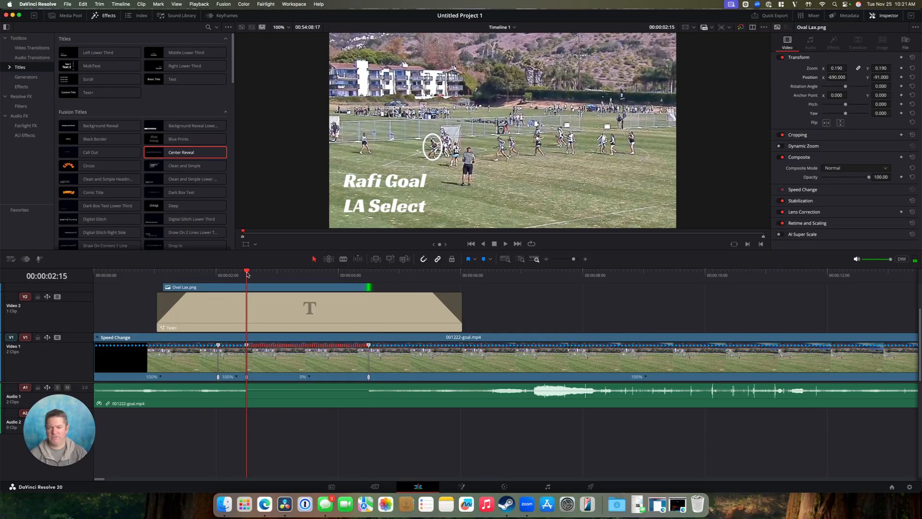
scroll(262, 330, "up", 2)
left_click_drag(165, 298, 246, 302)
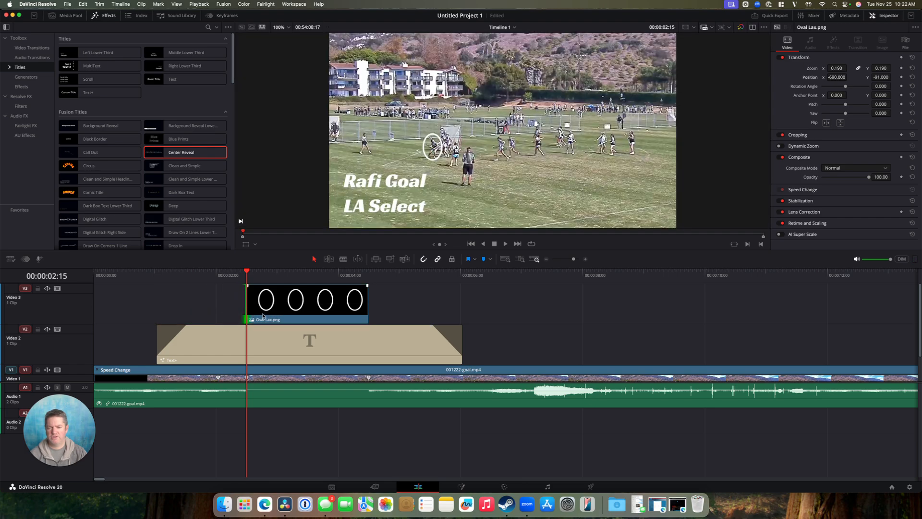
Step: Play the timeline from 00:00:00:22 past the freeze frame to check the oval's timing
scroll(263, 316, "down", 2)
left_click(139, 278)
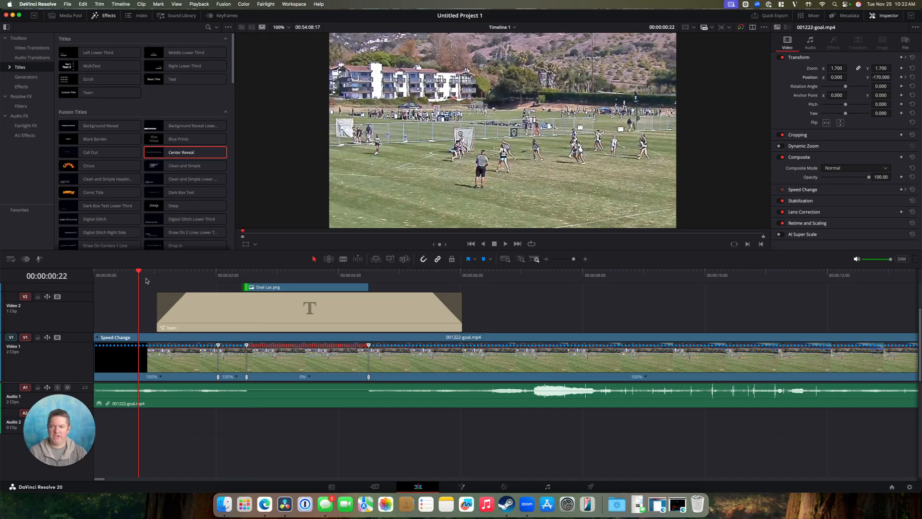
key("space")
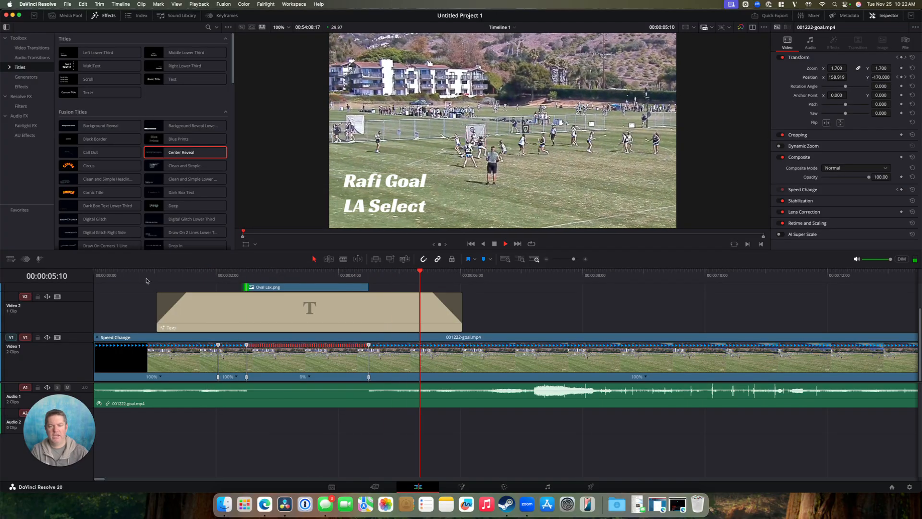
key("space")
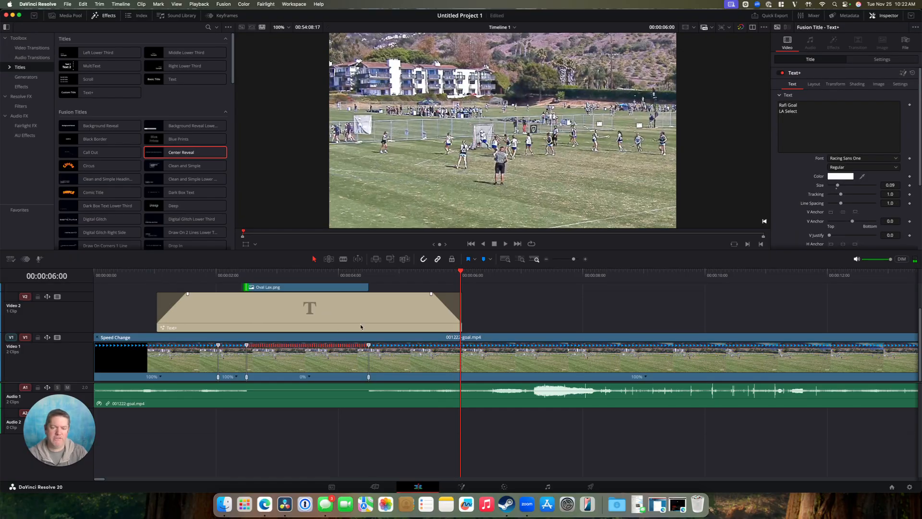
scroll(360, 325, "up", 2)
scroll(360, 331, "down", 2)
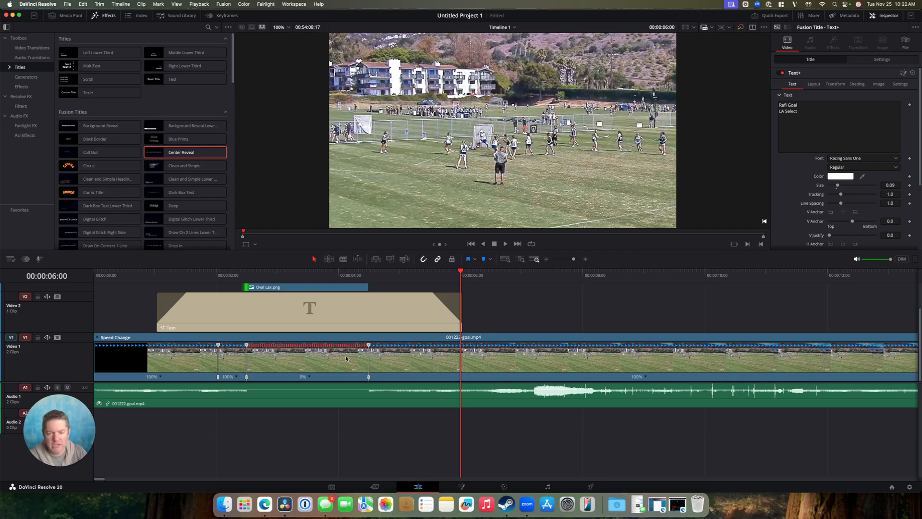
Step: Add a fade-in and a fade-out of about half a second each to the oval clip on Video 3
left_click(263, 278)
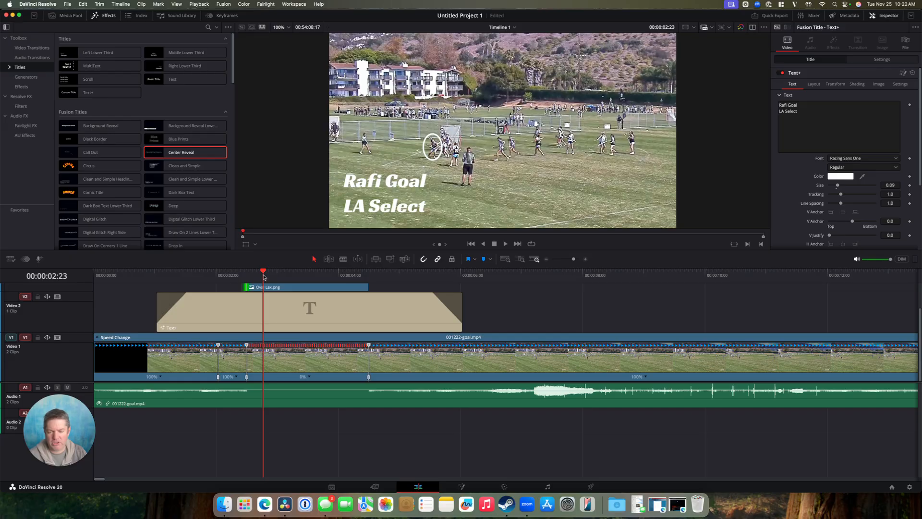
left_click_drag(263, 277, 249, 275)
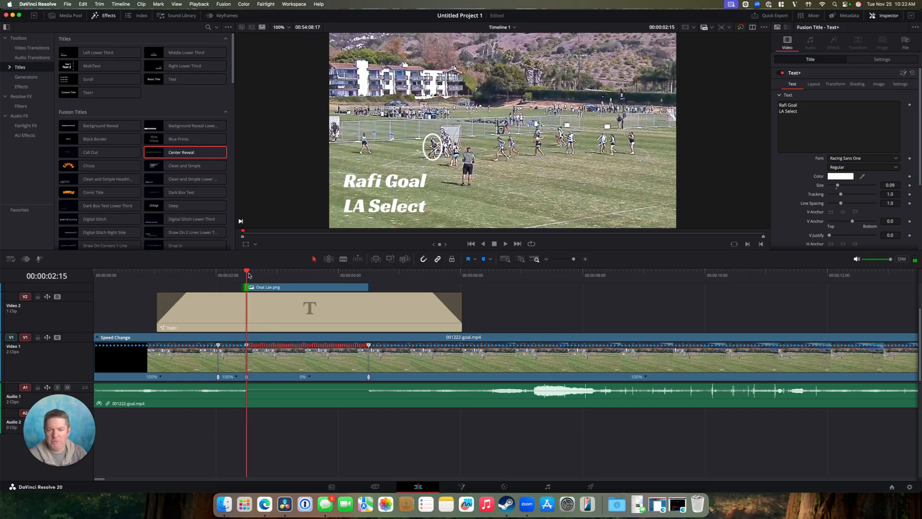
left_click(248, 287)
scroll(247, 288, "up", 2)
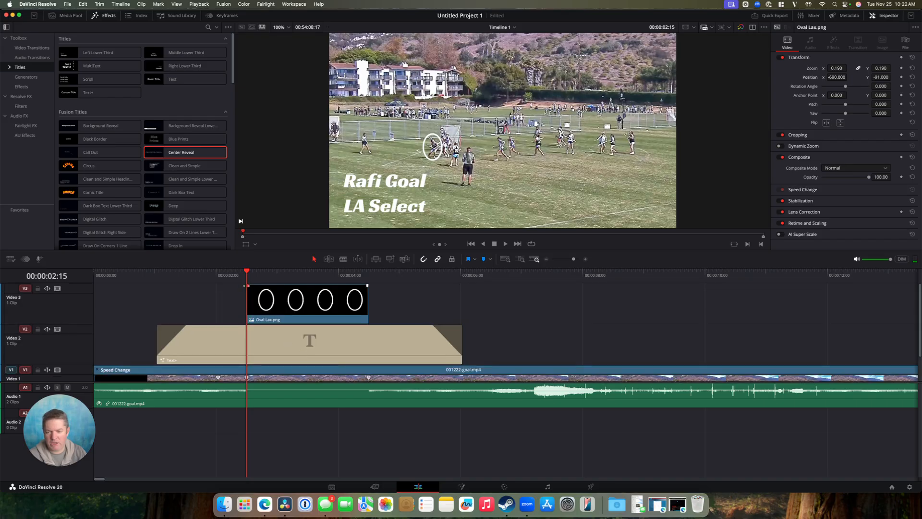
left_click_drag(245, 286, 278, 287)
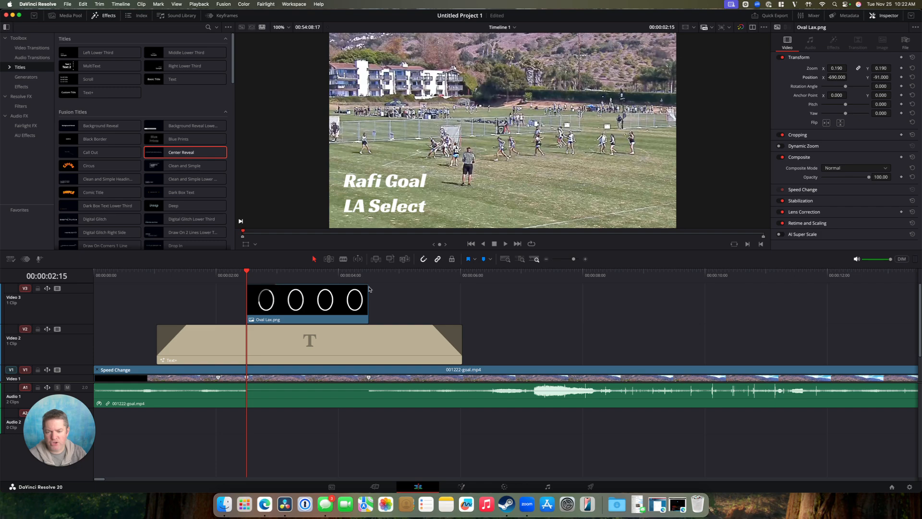
left_click_drag(367, 286, 339, 286)
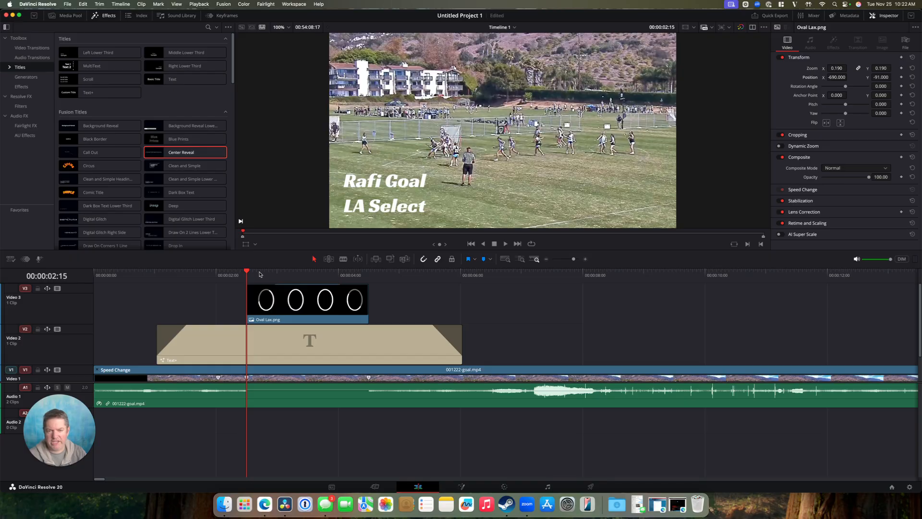
Step: Play the goal clip from just before the freeze frame to check the oval's fades
left_click(203, 273)
key("space")
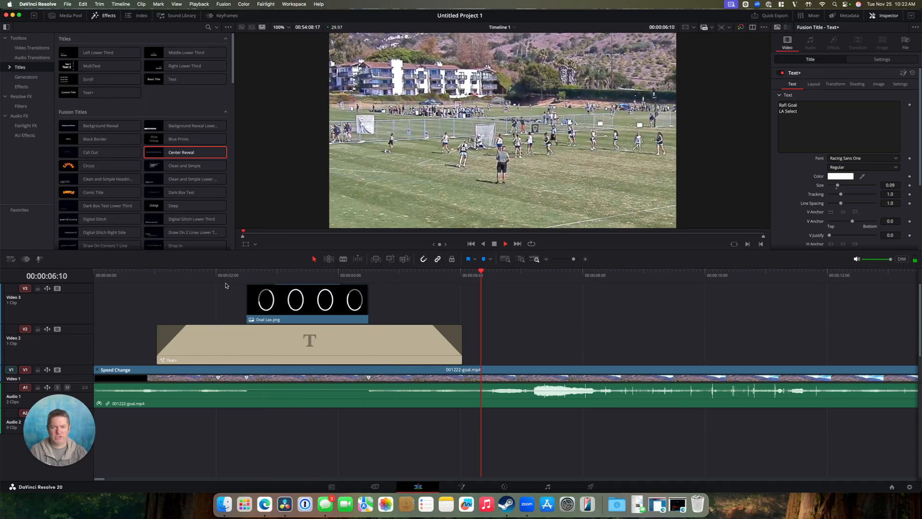
key("space")
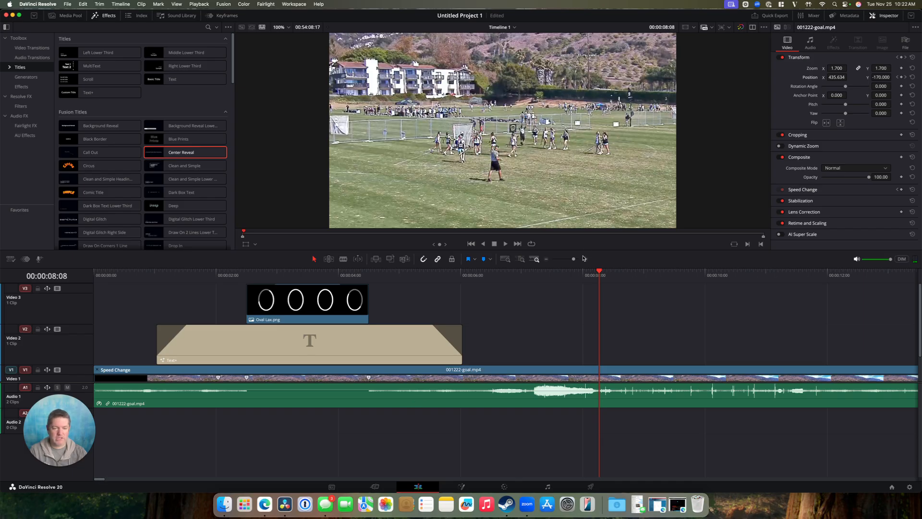
Step: Add a Solid Color generator to Video 1 directly after the 001222-goal.mp4 clip
left_click(547, 260)
left_click(548, 260)
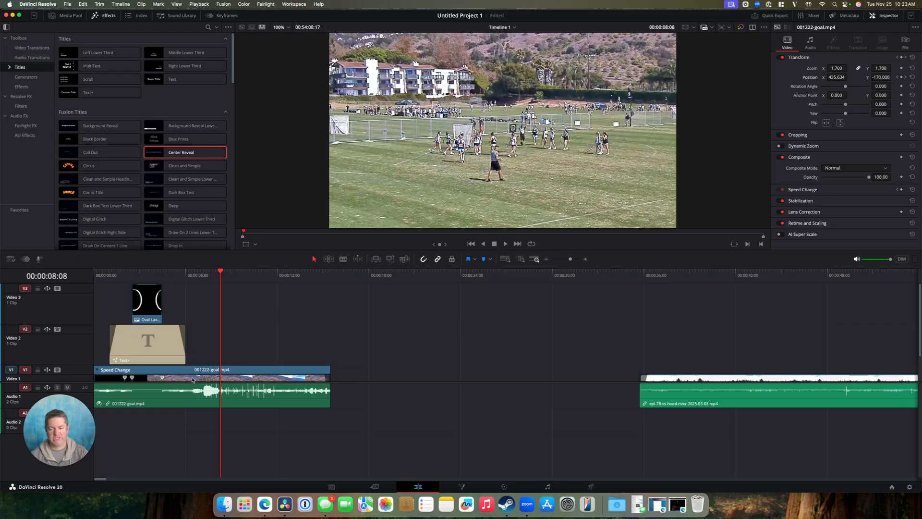
scroll(195, 377, "down", 3)
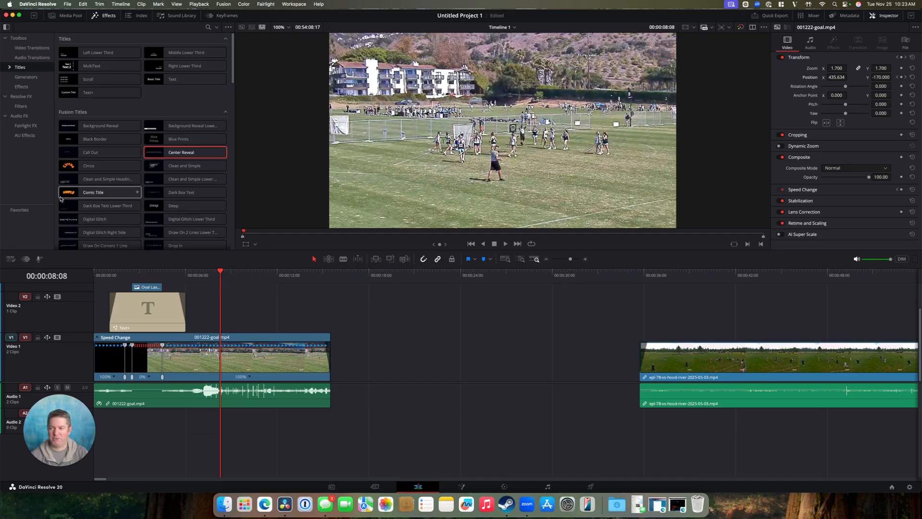
left_click(25, 77)
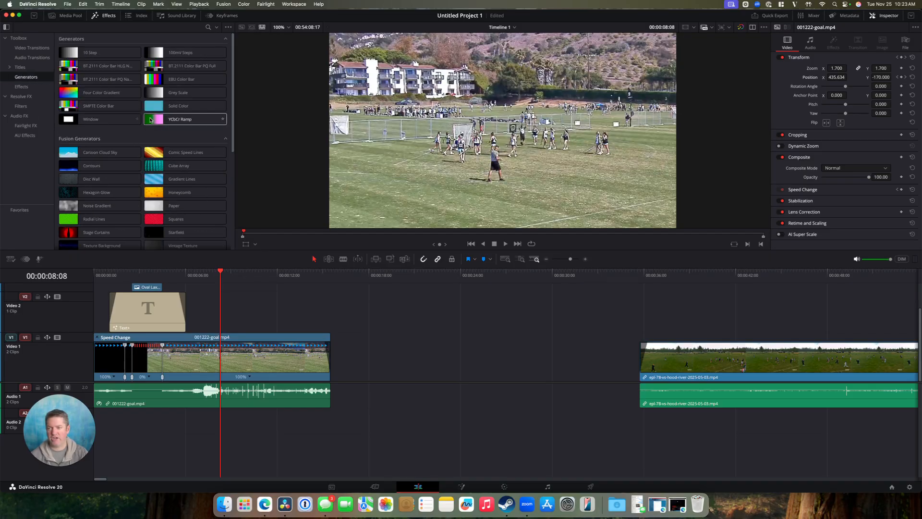
left_click_drag(182, 106, 332, 372)
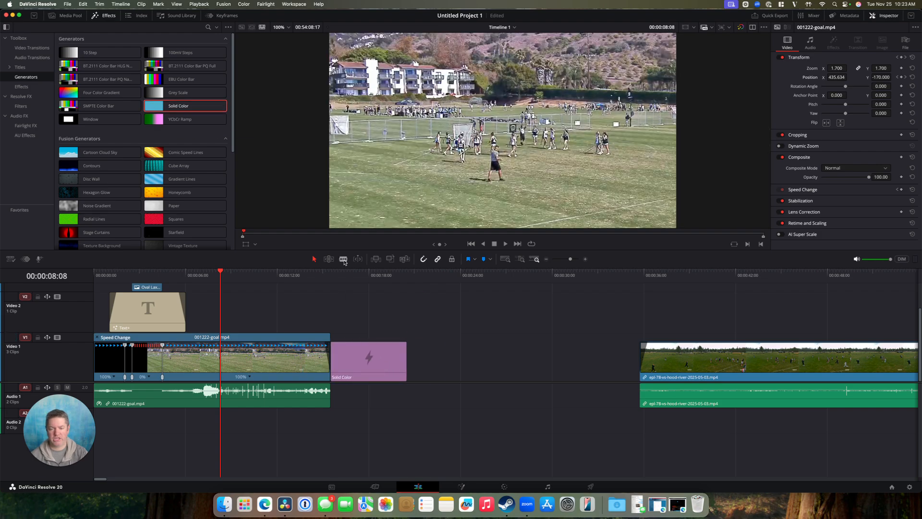
Step: Place the playhead at 00:00:16:18 on the Solid Color clip and review its generator color and transform settings
left_click_drag(220, 274, 349, 281)
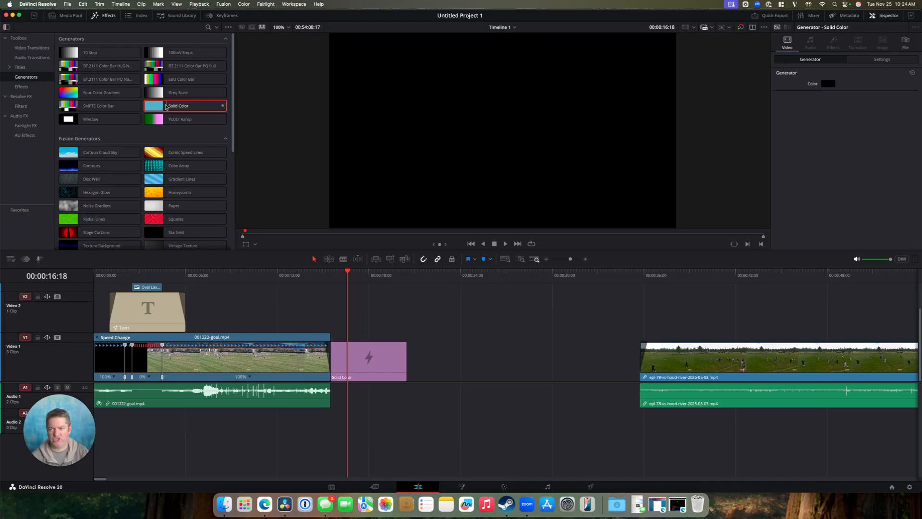
left_click(378, 356)
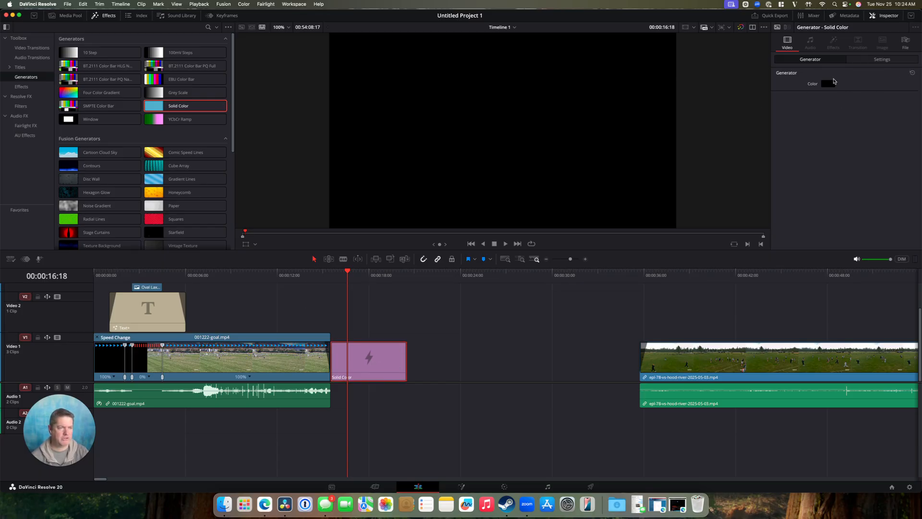
left_click(878, 60)
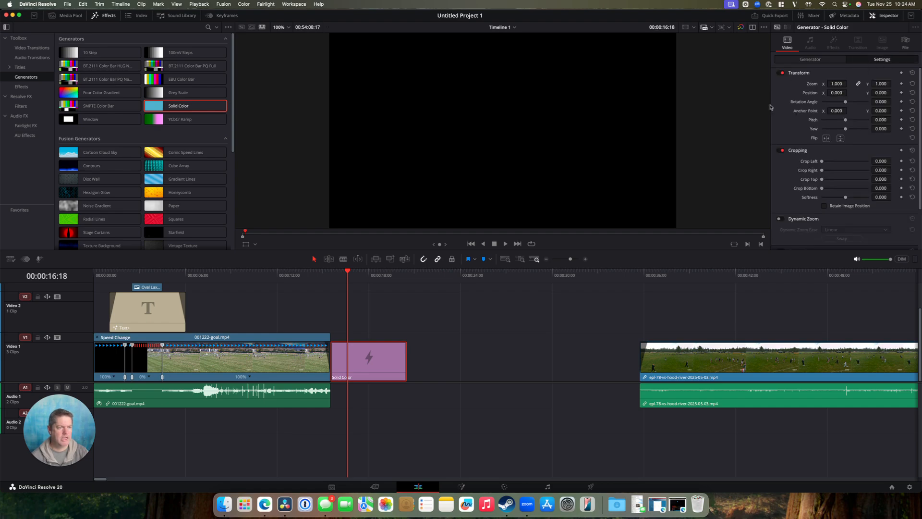
left_click(810, 60)
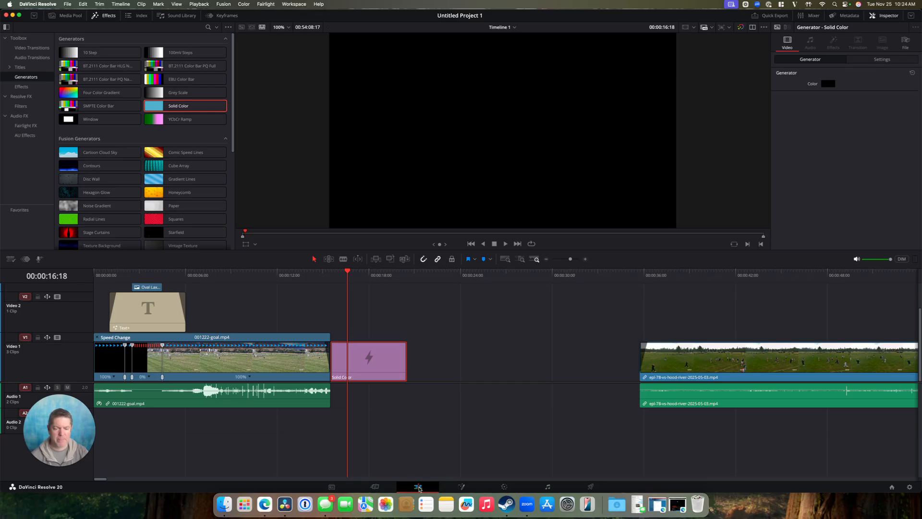
Step: Switch to the Deliver page, return the playhead to the timeline's start, and set the export codec to H.264
left_click(592, 488)
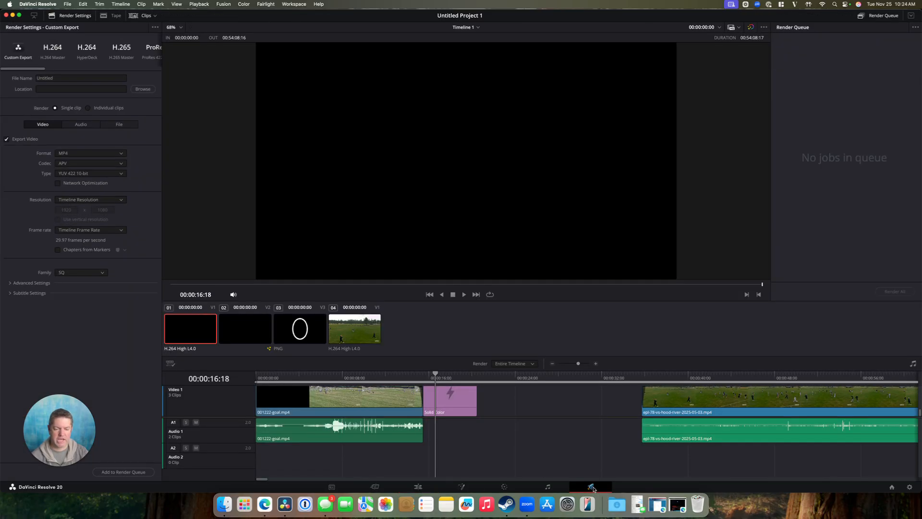
mouse_move(267, 375)
left_mouse_down()
mouse_move(253, 375)
mouse_move(321, 375)
mouse_move(255, 372)
left_mouse_up()
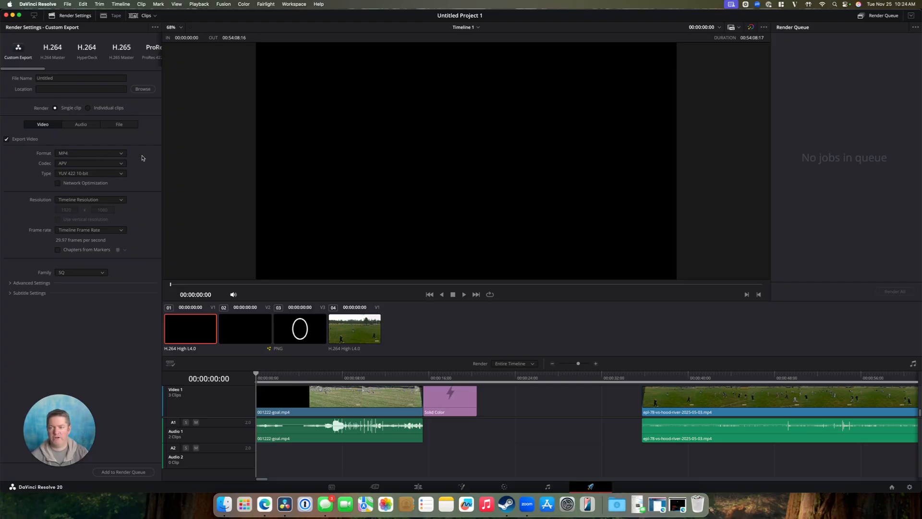
left_click(121, 164)
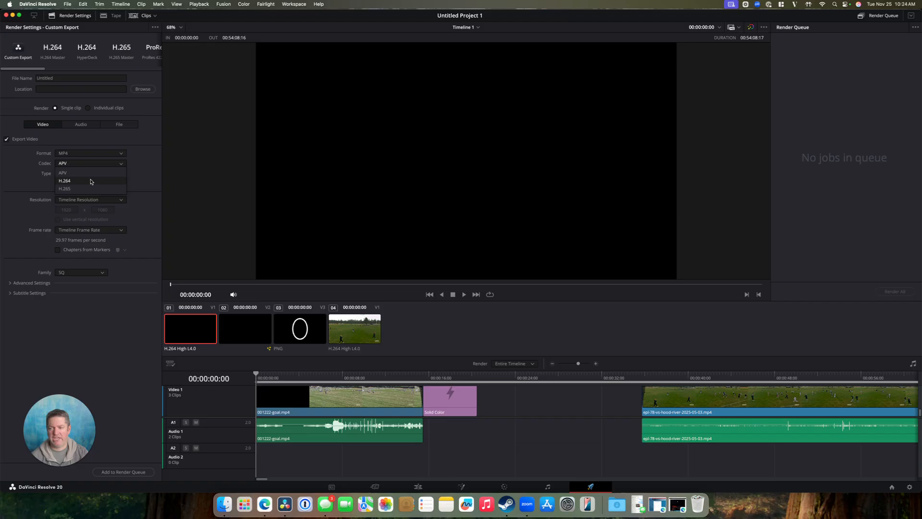
left_click(90, 180)
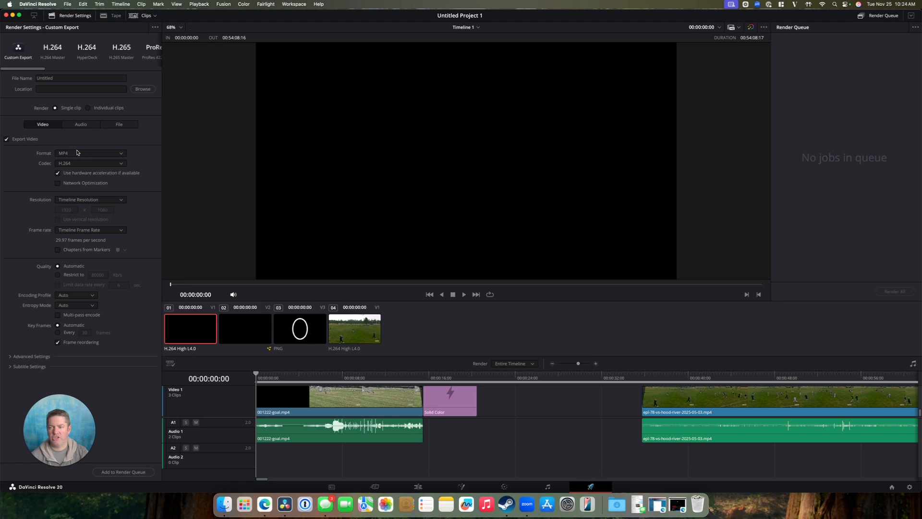
Step: Add the timeline to the render queue as Timeline 1 with the Desktop as its destination
left_click(130, 472)
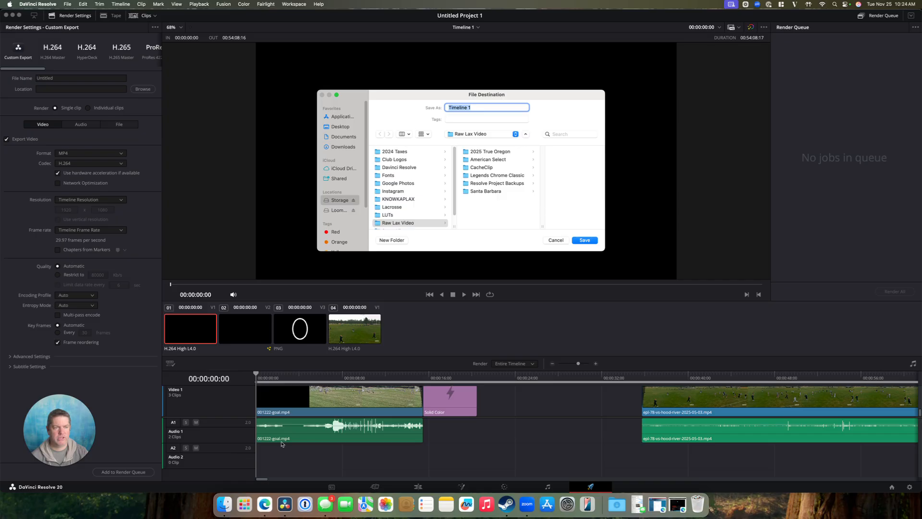
left_click(340, 126)
left_click(585, 240)
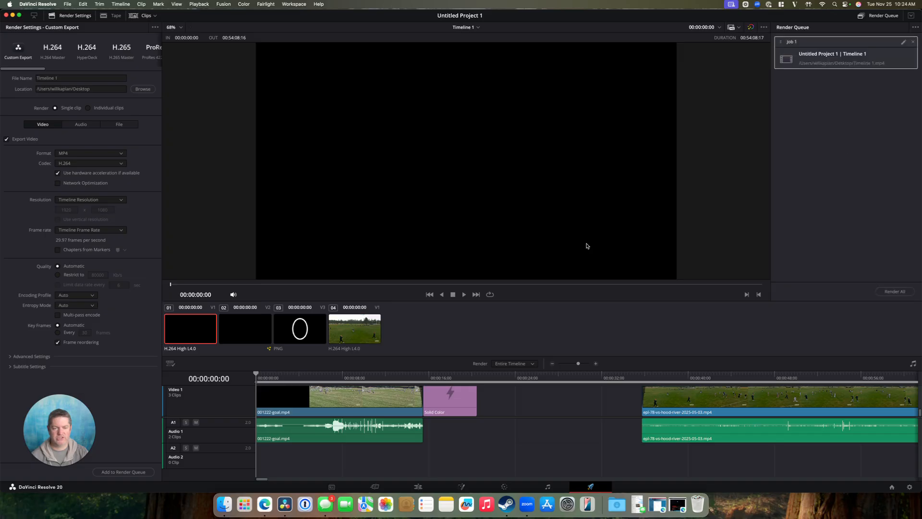